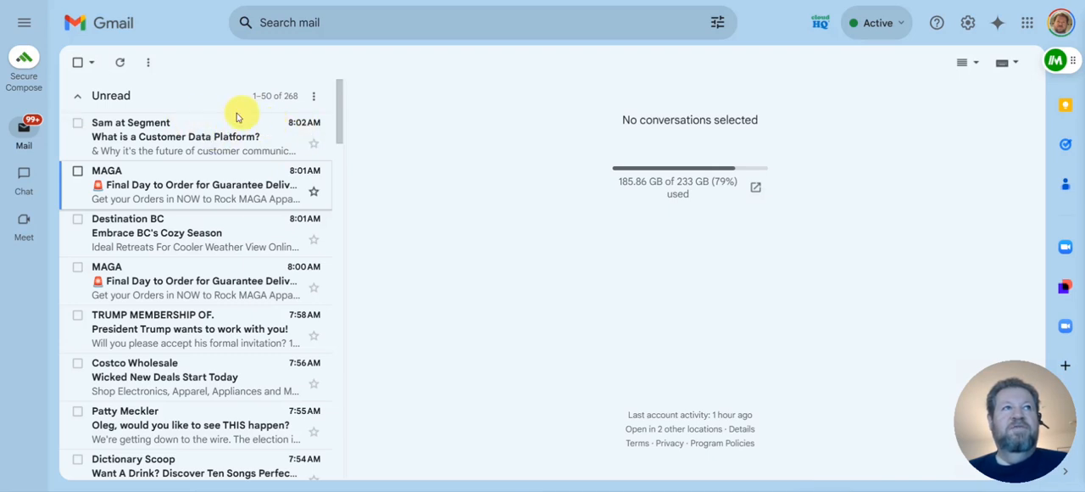
Move the first page of unread conversations to Trash, leaving out the emails from Fliz and MakeUseOf
mouse_move(25, 123)
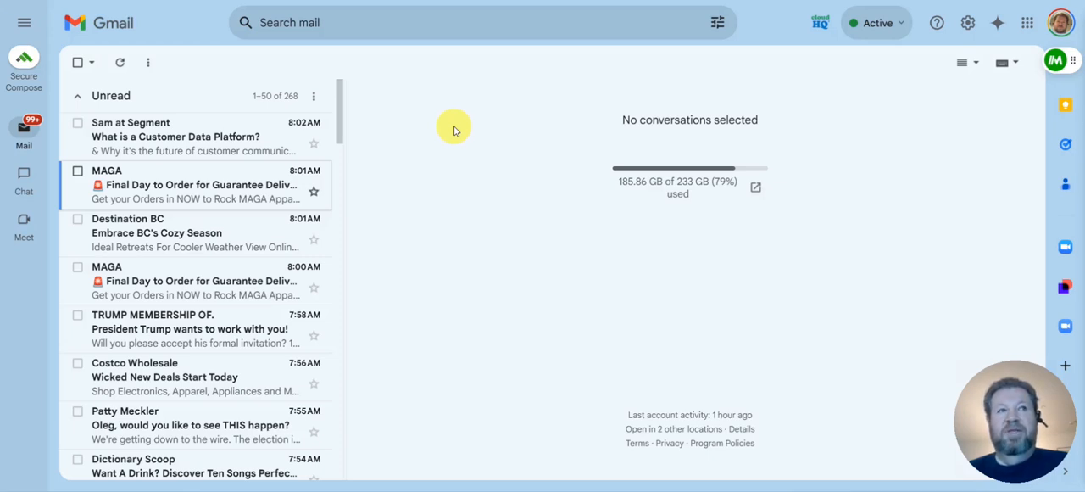
click(77, 64)
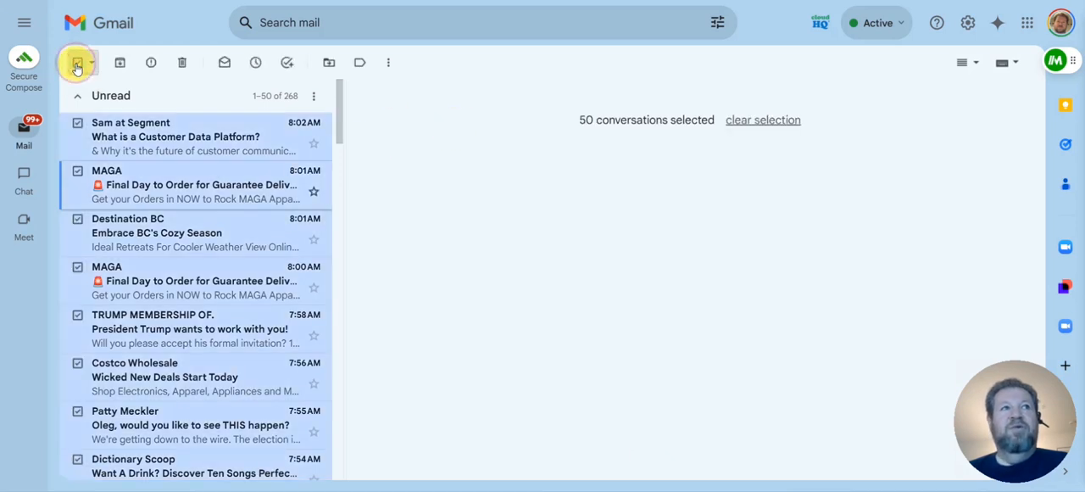
scroll(224, 199, down, 3)
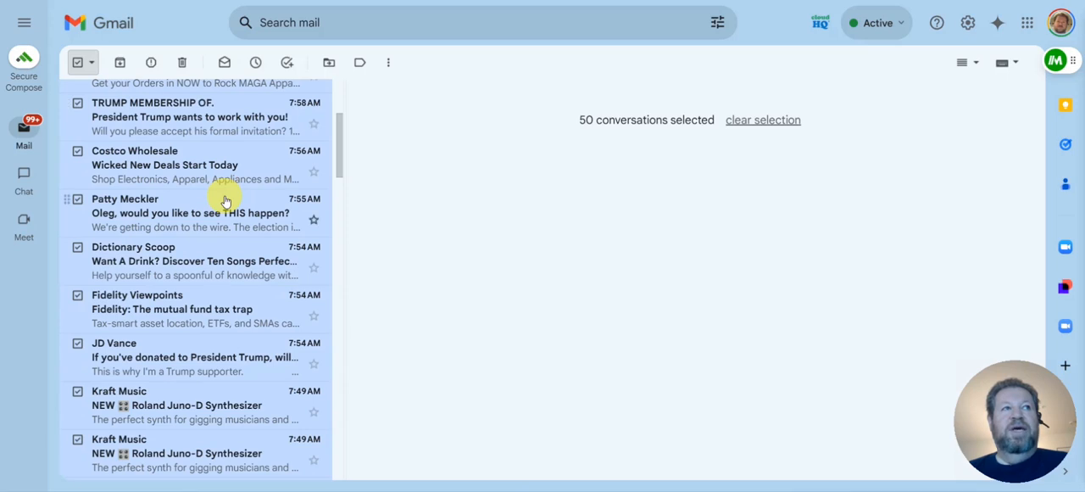
drag(342, 139, 316, 221)
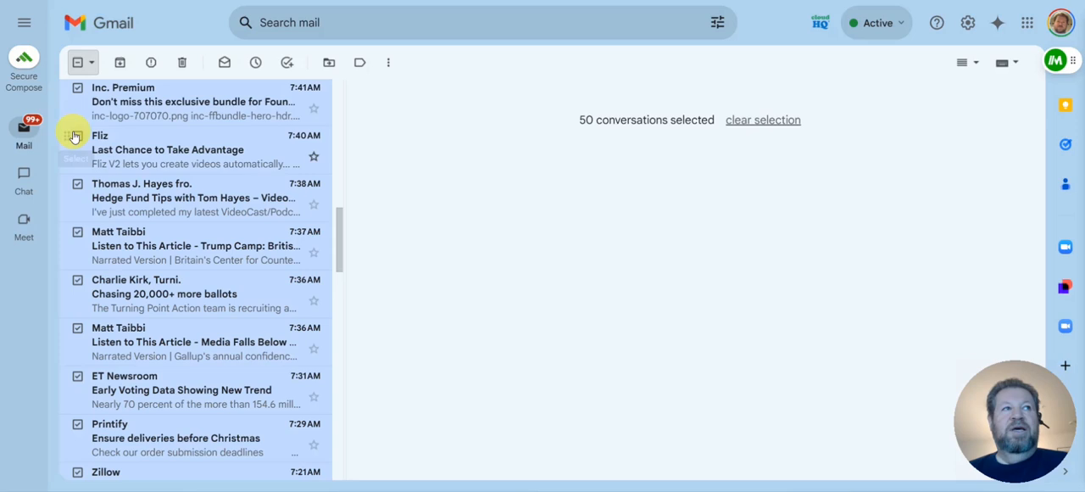
click(77, 138)
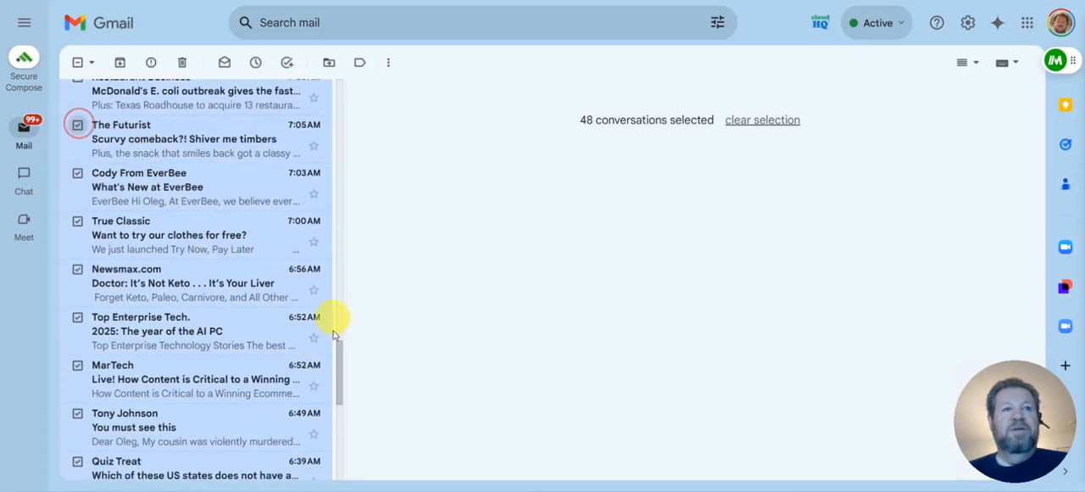
drag(339, 346, 339, 356)
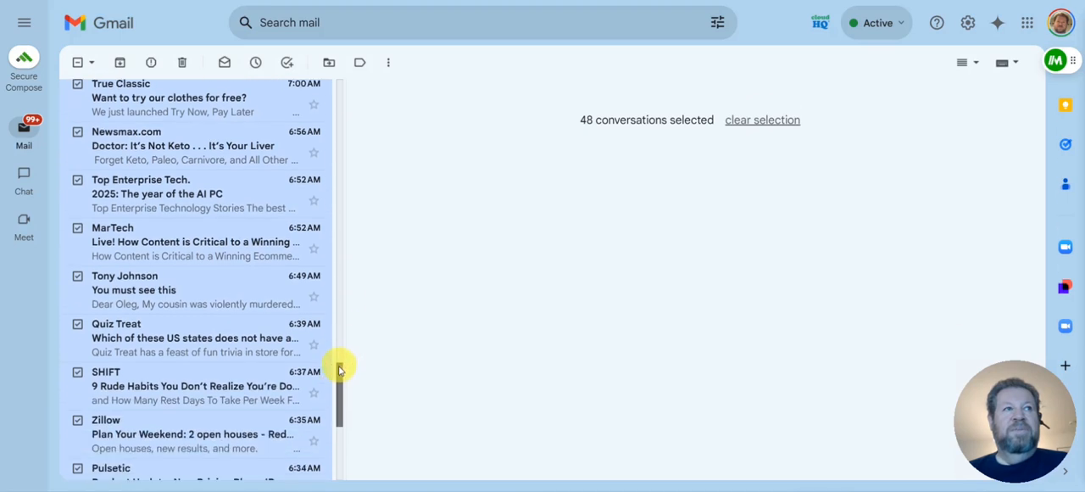
drag(338, 377, 325, 426)
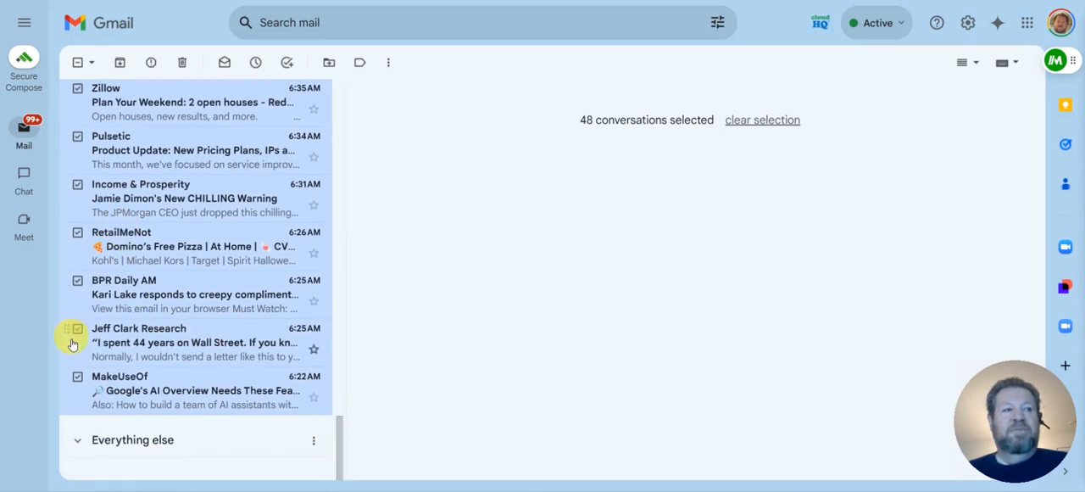
click(78, 377)
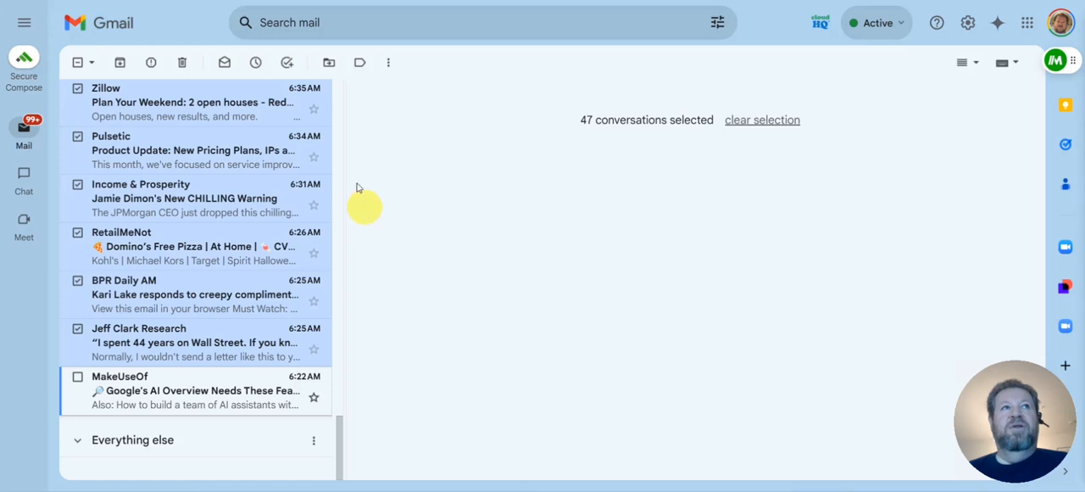
click(183, 66)
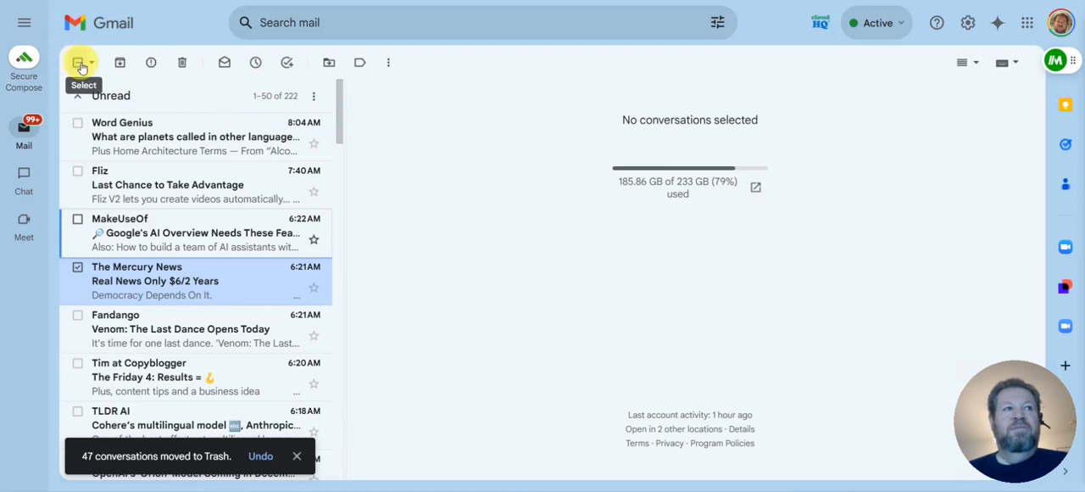
Select the refreshed page of unread conversations and exclude the emails from Fliz, MakeUseOf, TLDR AI and AI Breakfast
click(77, 266)
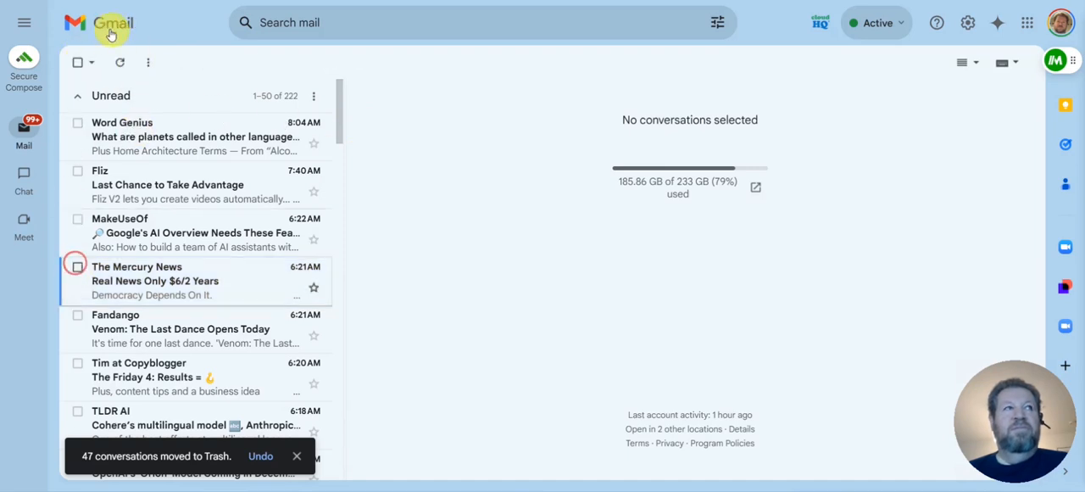
click(78, 62)
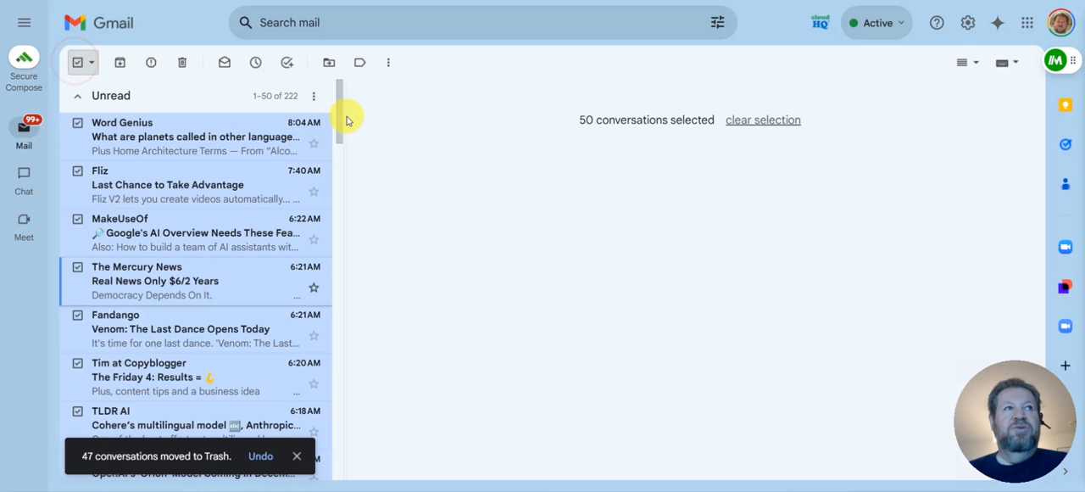
drag(339, 92, 340, 113)
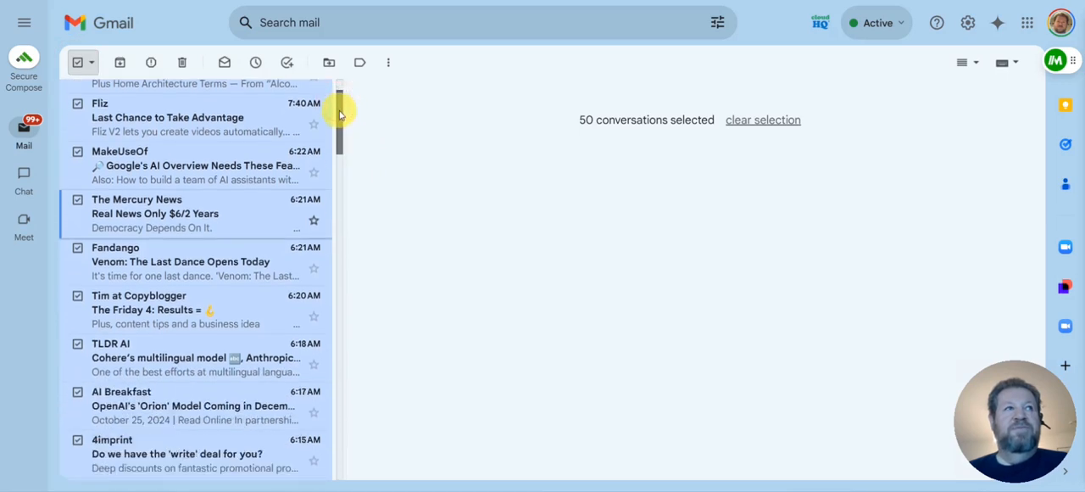
click(77, 103)
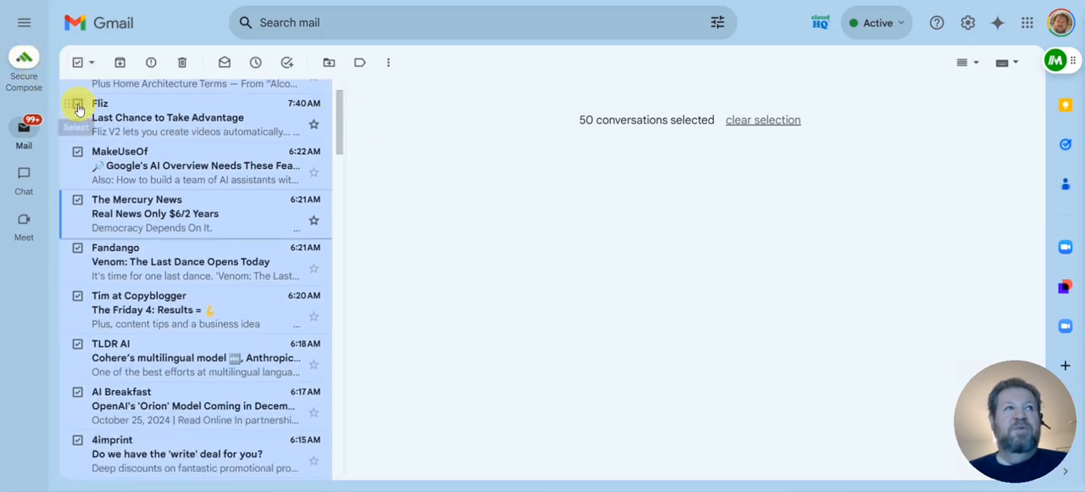
drag(340, 116, 343, 173)
click(77, 138)
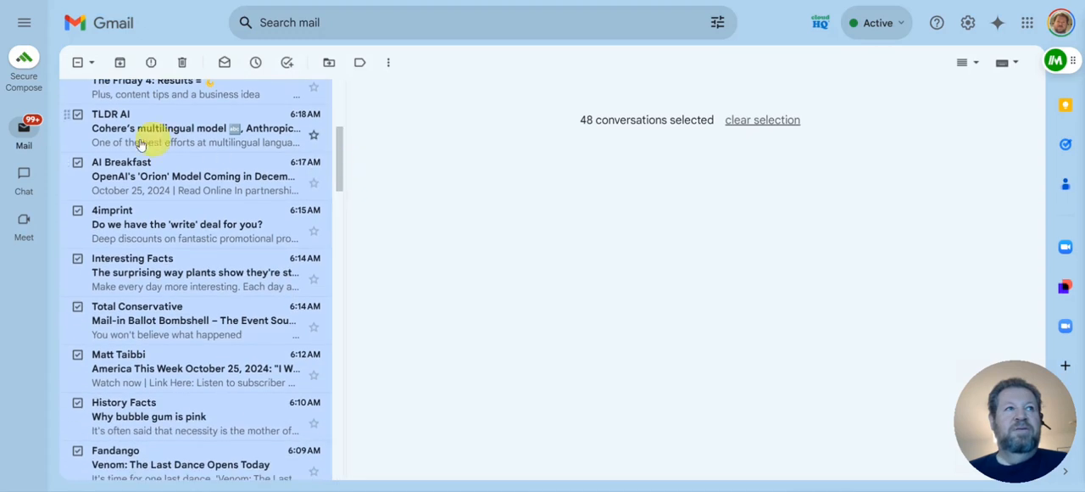
click(78, 117)
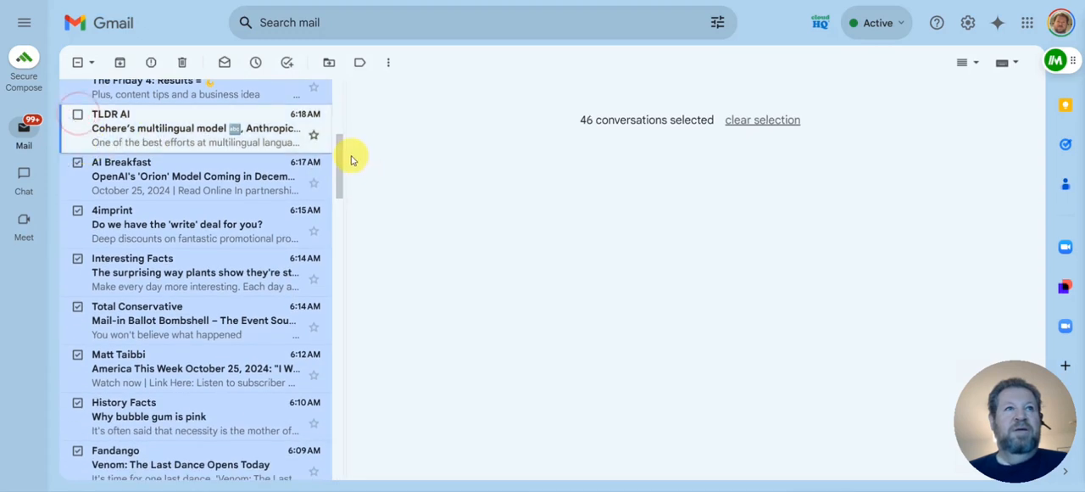
drag(345, 150, 342, 166)
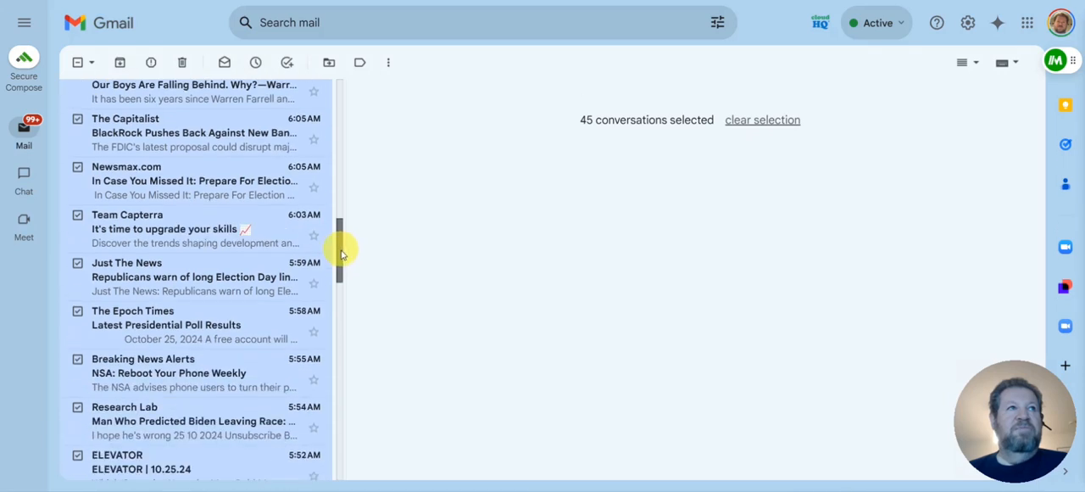
Exclude the SciTechDaily.com and 4:53 AM Word Genius emails from the selection and move the remaining selected conversations to Trash
drag(342, 253, 354, 234)
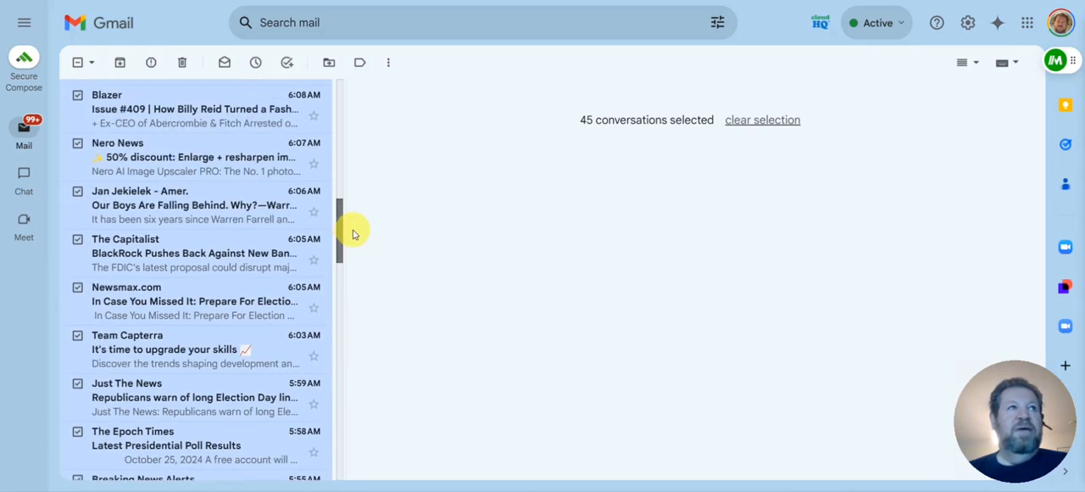
drag(354, 239, 355, 266)
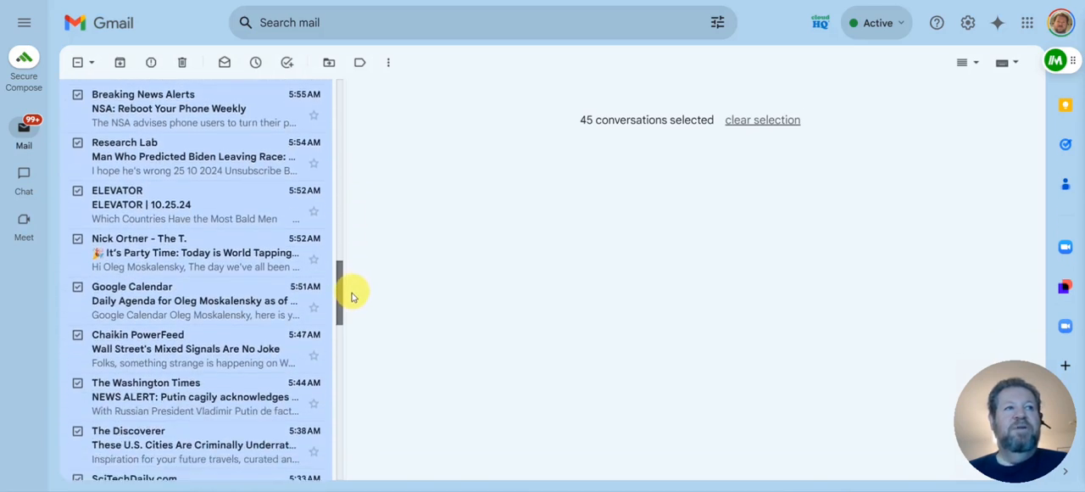
drag(353, 305, 355, 315)
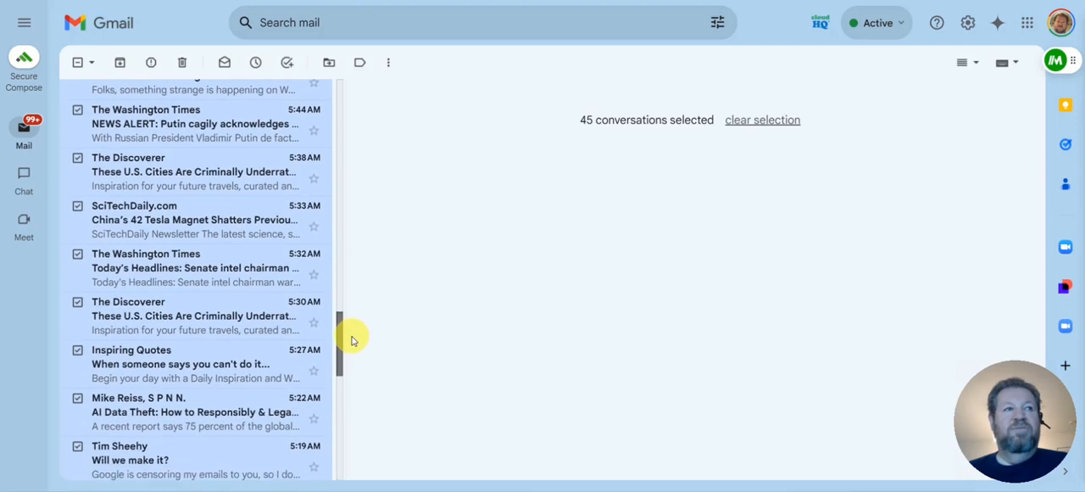
drag(351, 338, 351, 340)
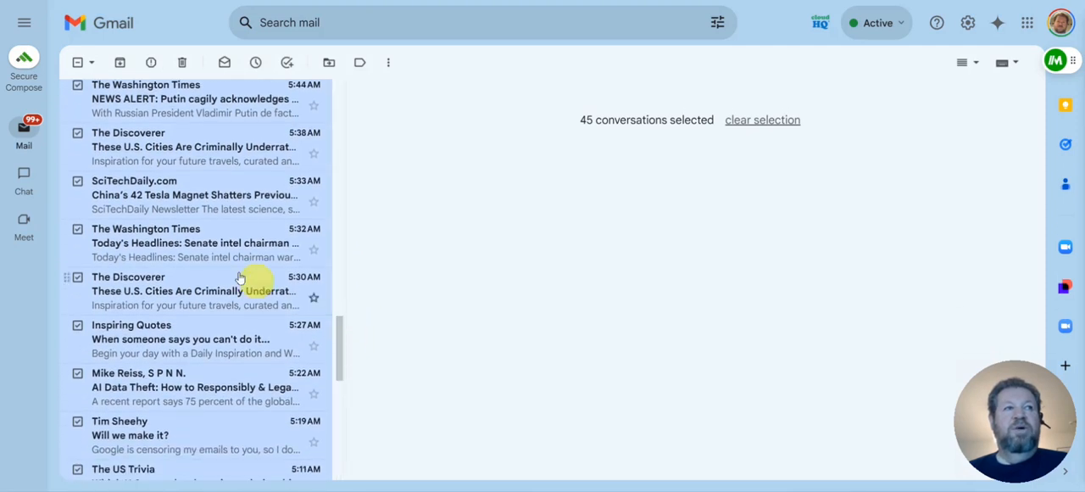
click(78, 180)
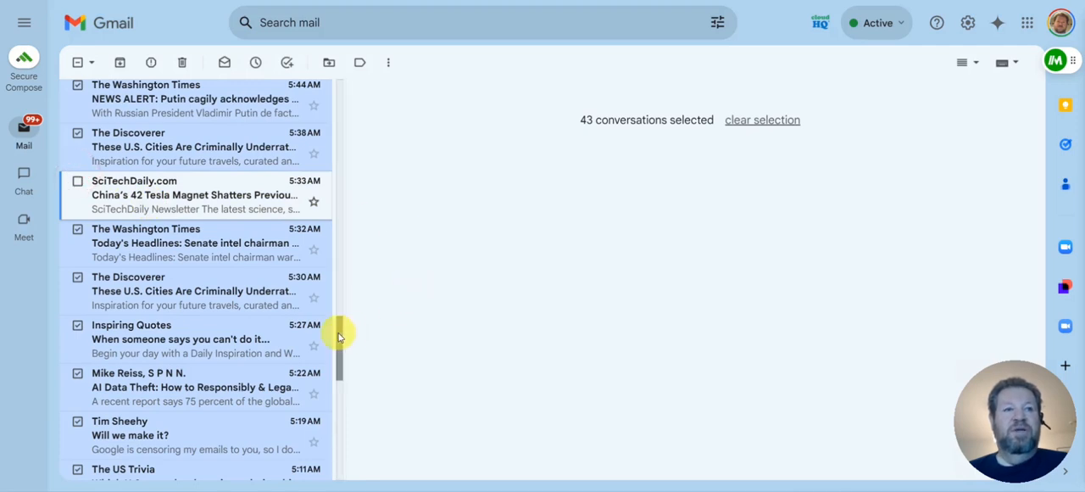
drag(341, 335, 312, 436)
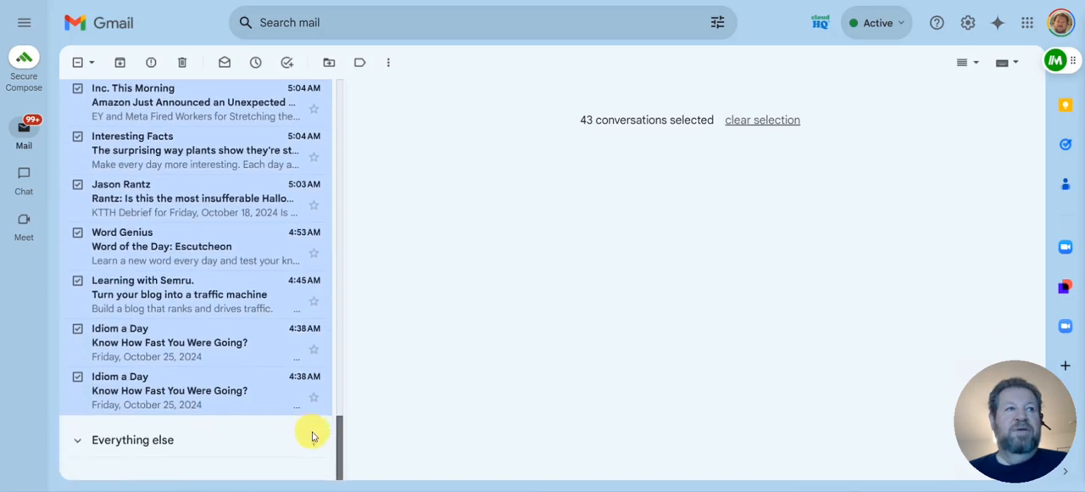
click(78, 233)
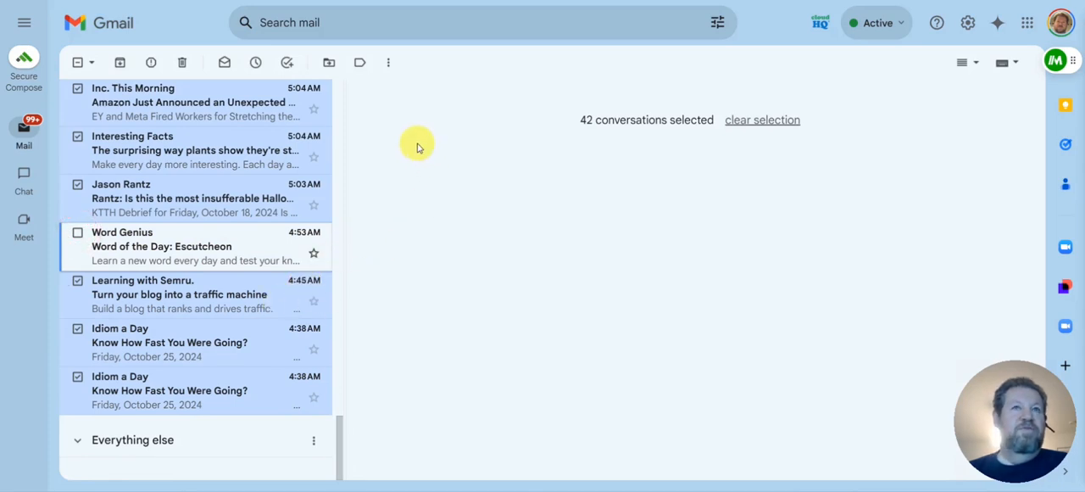
click(182, 68)
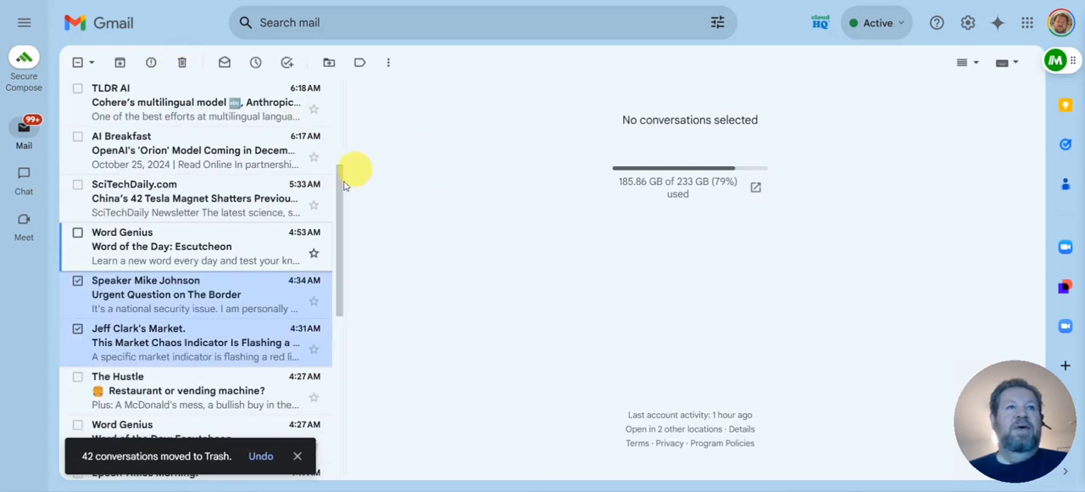
Select all conversations on the updated unread page, then deselect the emails from Fliz, MakeUseOf, TLDR AI and AI Breakfast
click(341, 113)
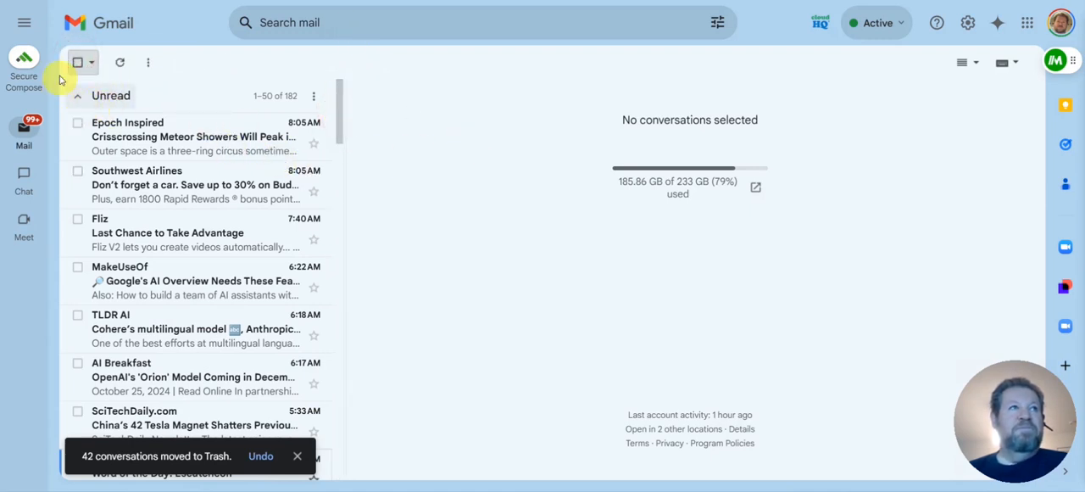
click(79, 64)
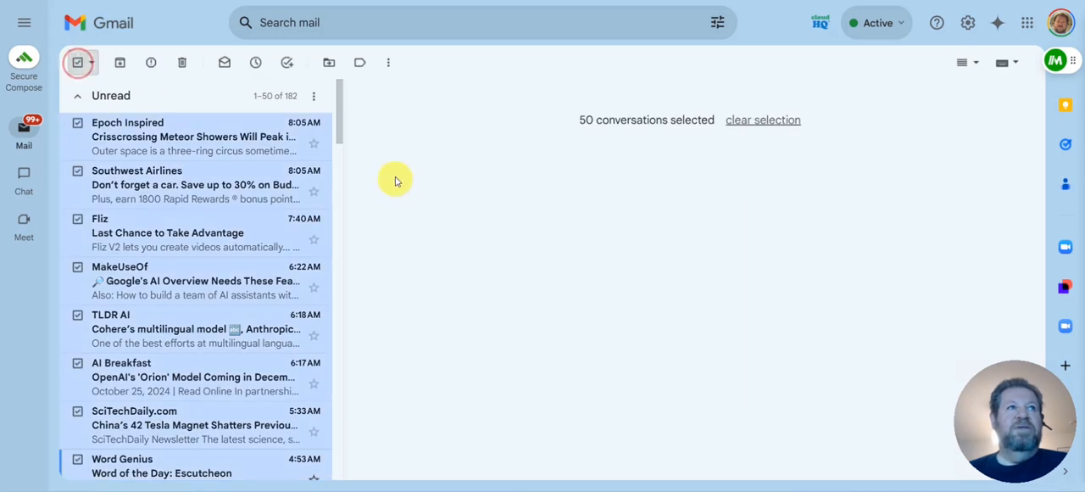
scroll(342, 118, down, 1)
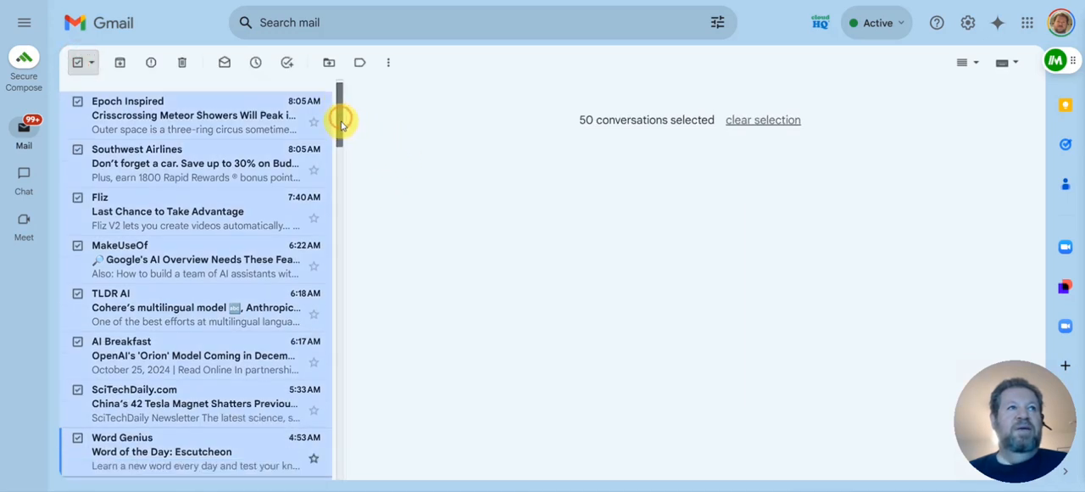
scroll(341, 124, down, 2)
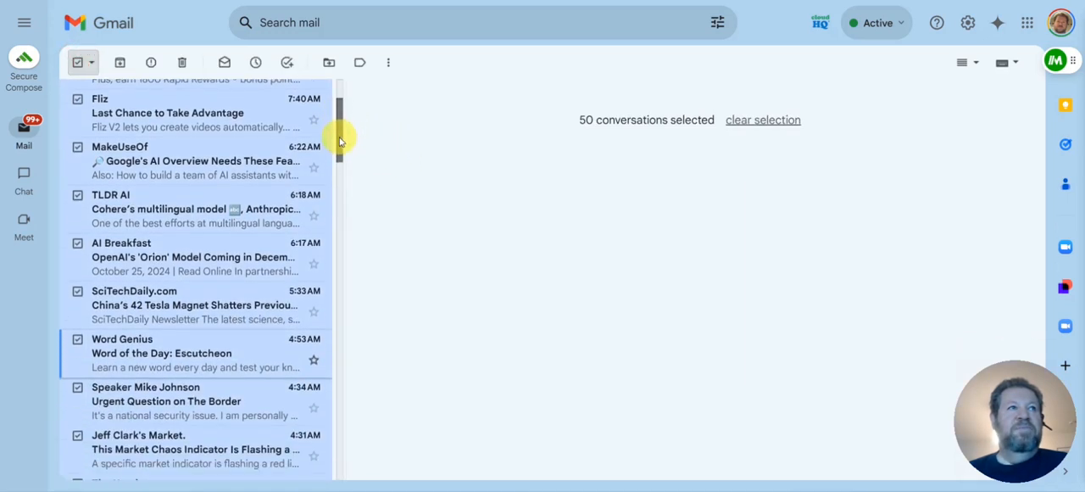
click(78, 101)
click(78, 146)
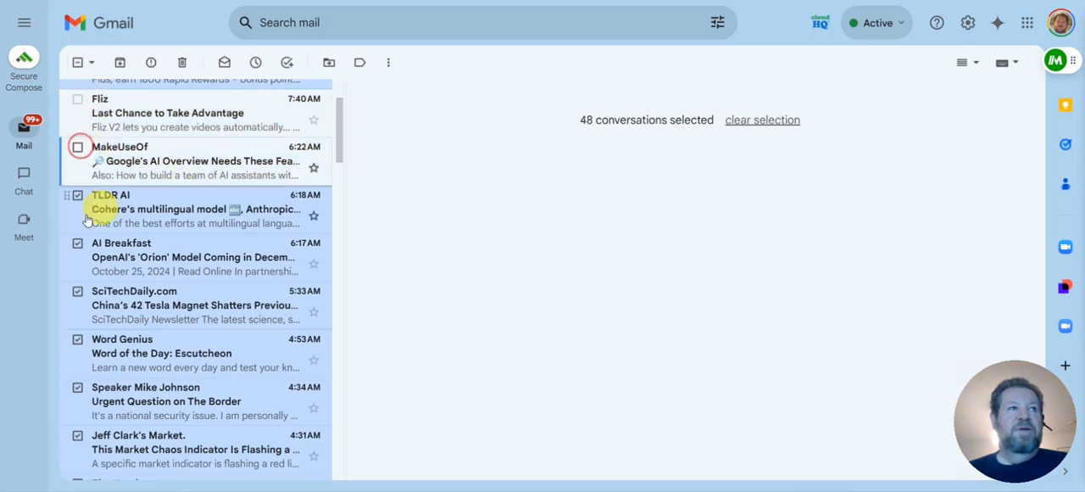
click(79, 196)
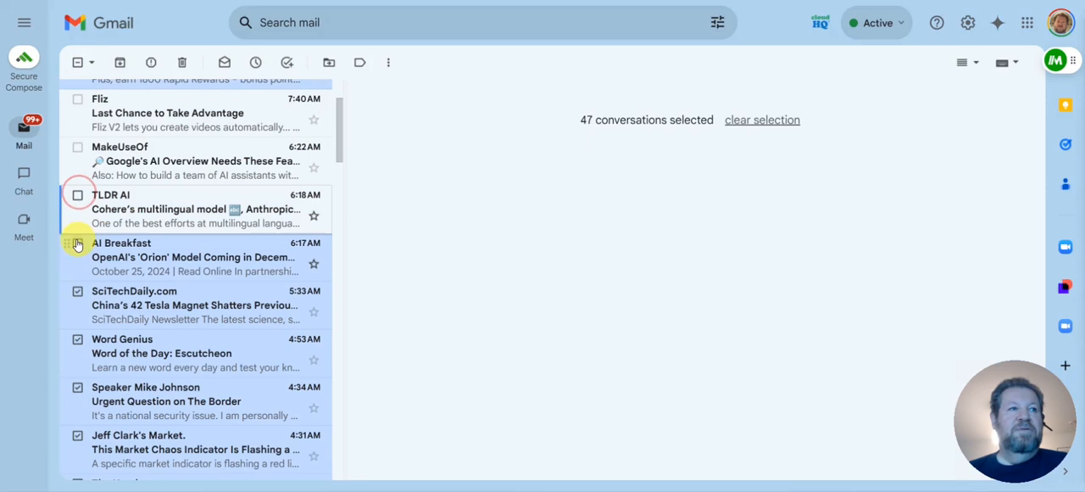
click(77, 243)
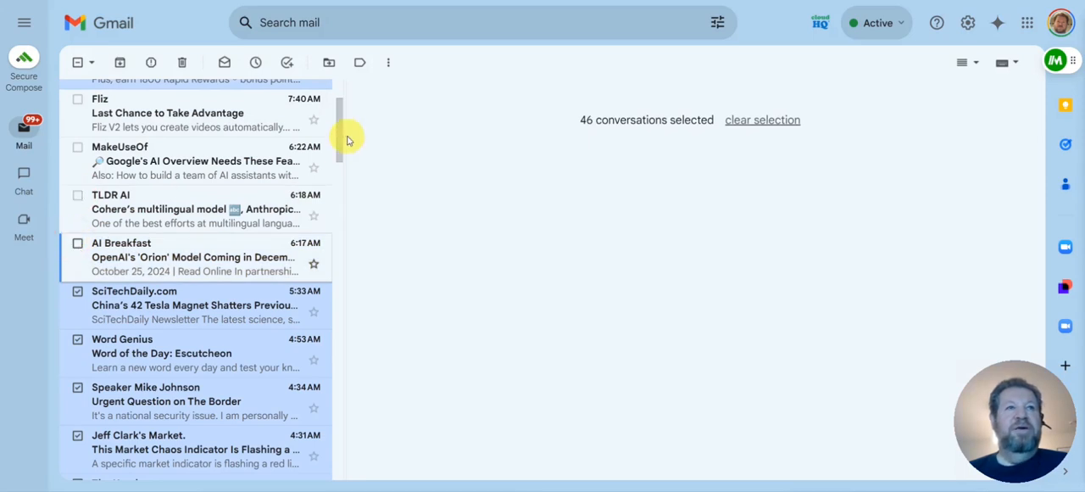
Exclude the SciTechDaily.com, 4:53 AM Word Genius, The Rundown AI and Android Intel emails from the selection
scroll(340, 142, down, 1)
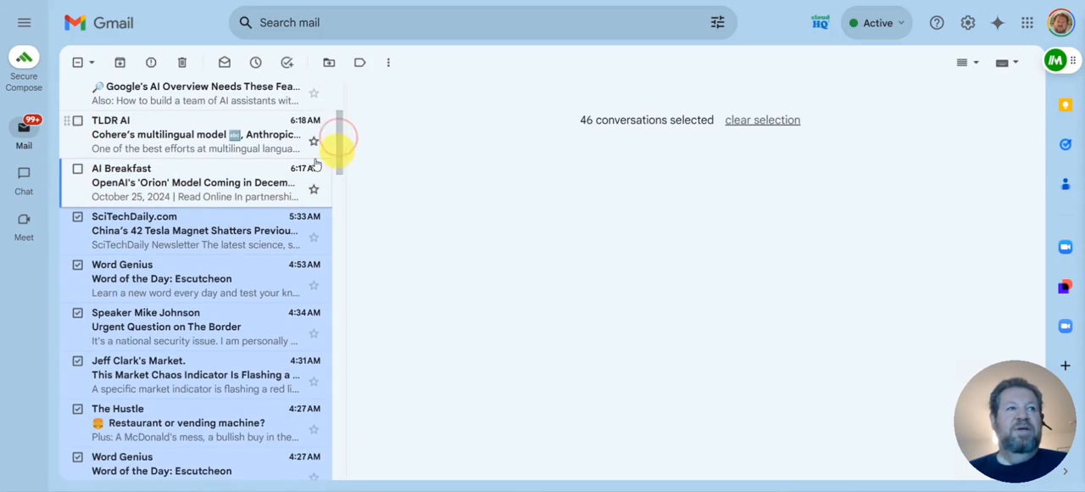
click(79, 219)
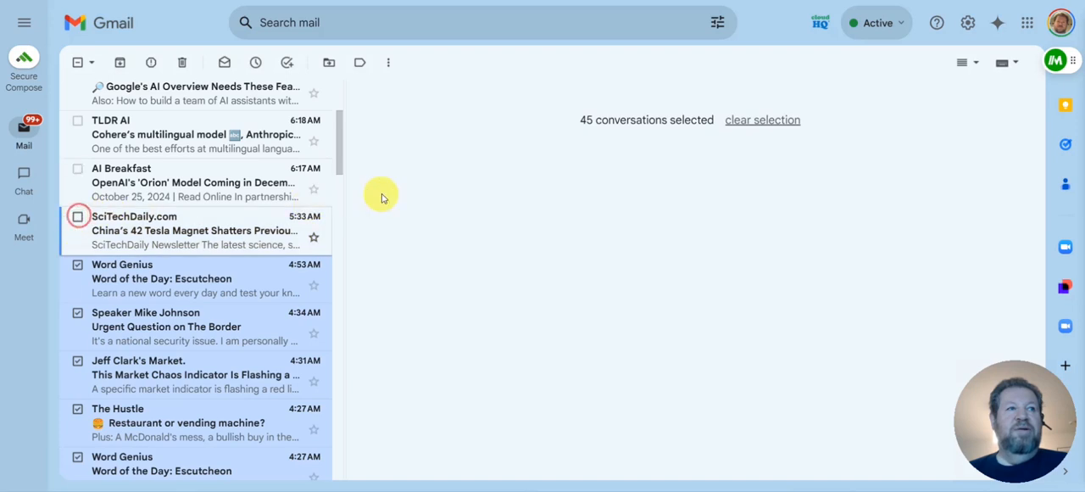
click(78, 266)
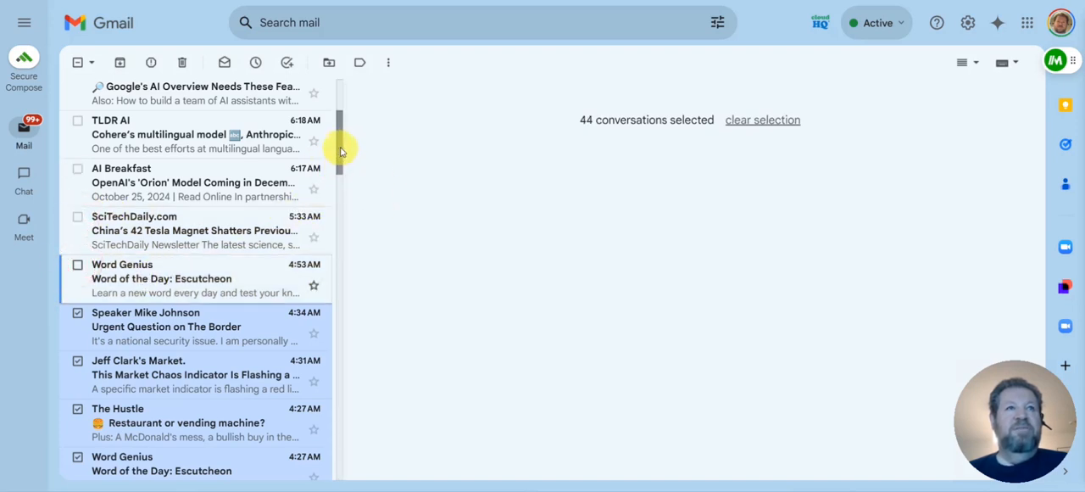
drag(342, 138, 342, 309)
drag(342, 314, 342, 322)
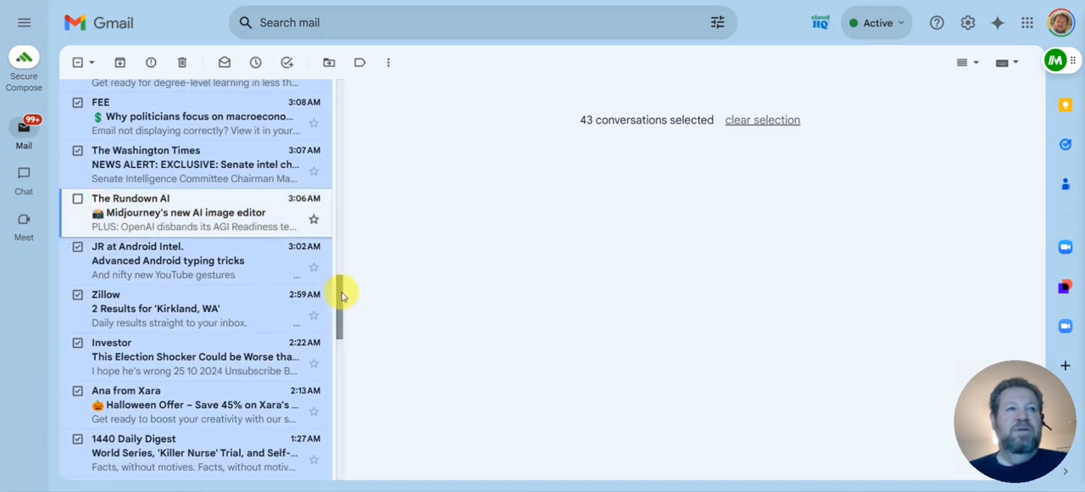
drag(339, 295, 340, 317)
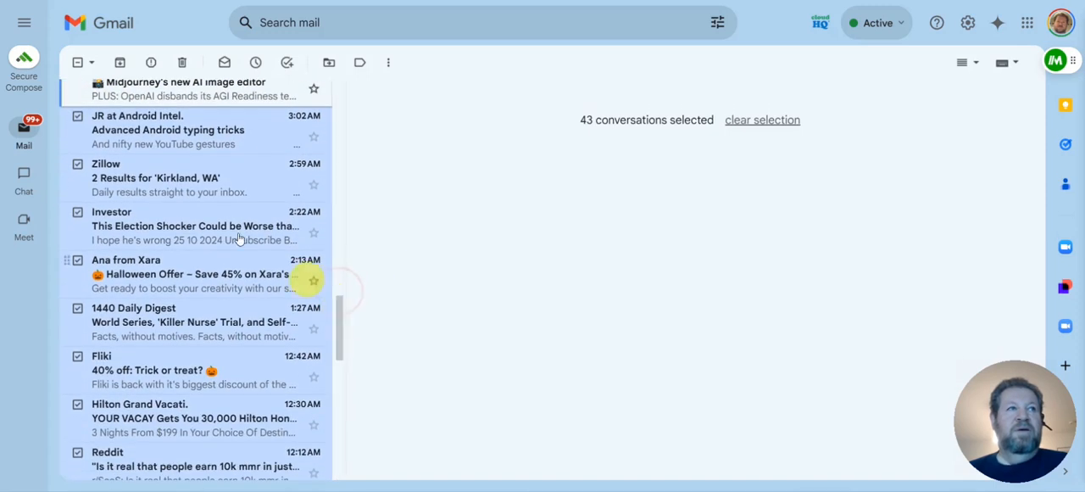
click(74, 119)
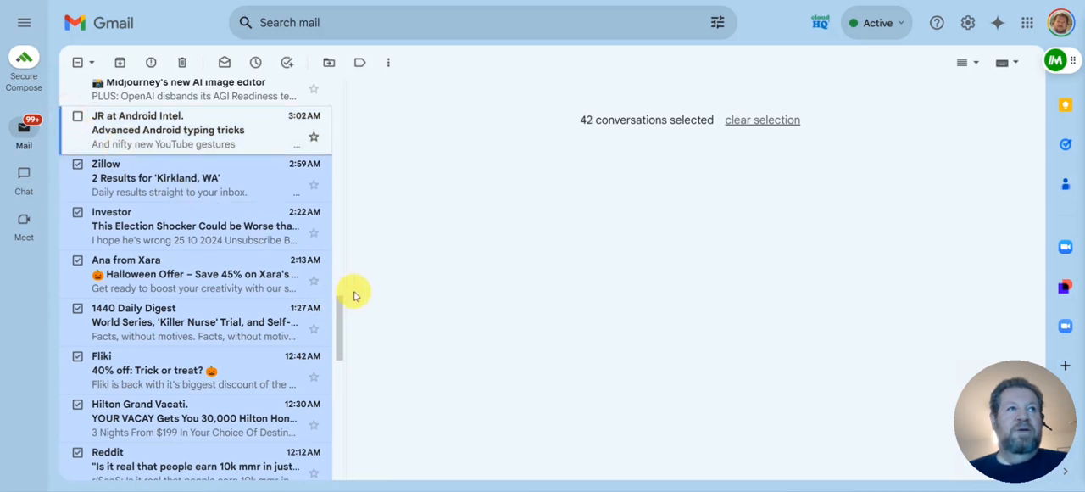
Exclude the LinkedIn start-a-conversation email from the selection and move the remaining selected conversations to Trash
drag(339, 305, 314, 426)
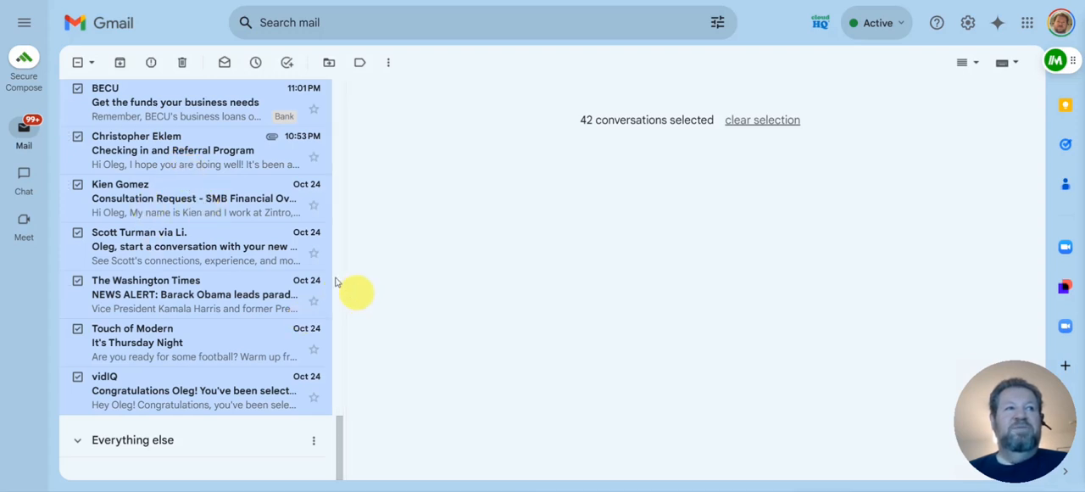
click(77, 232)
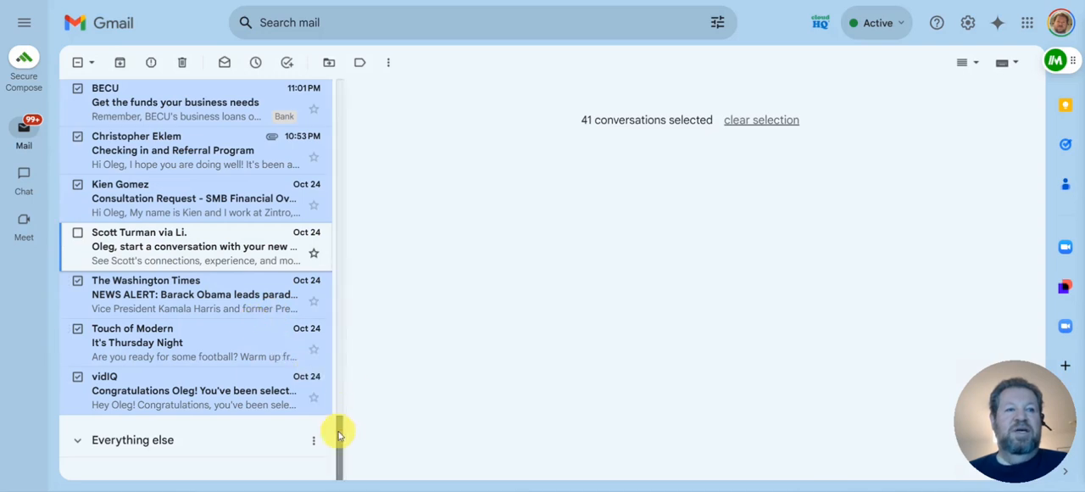
mouse_move(337, 434)
mouse_down()
mouse_move(339, 399)
mouse_move(346, 431)
mouse_up()
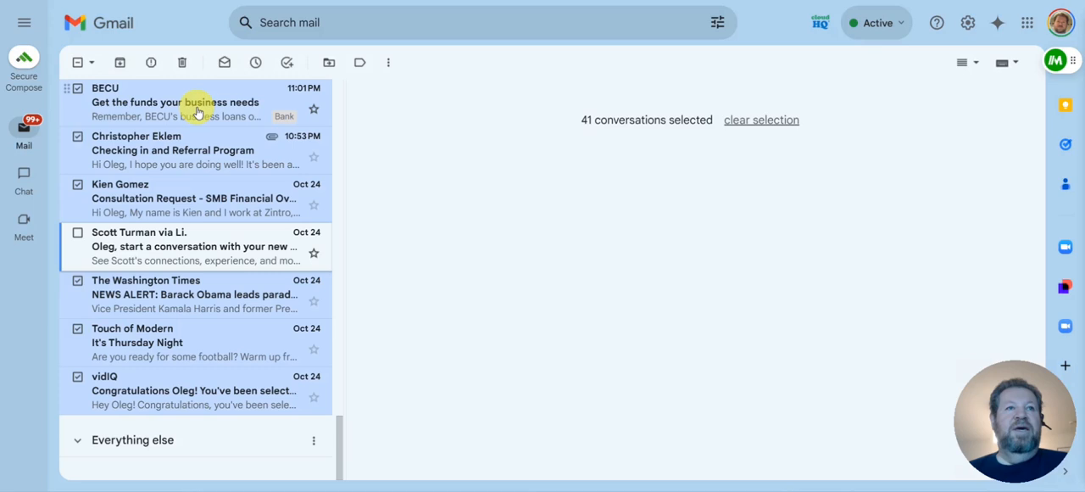
click(183, 64)
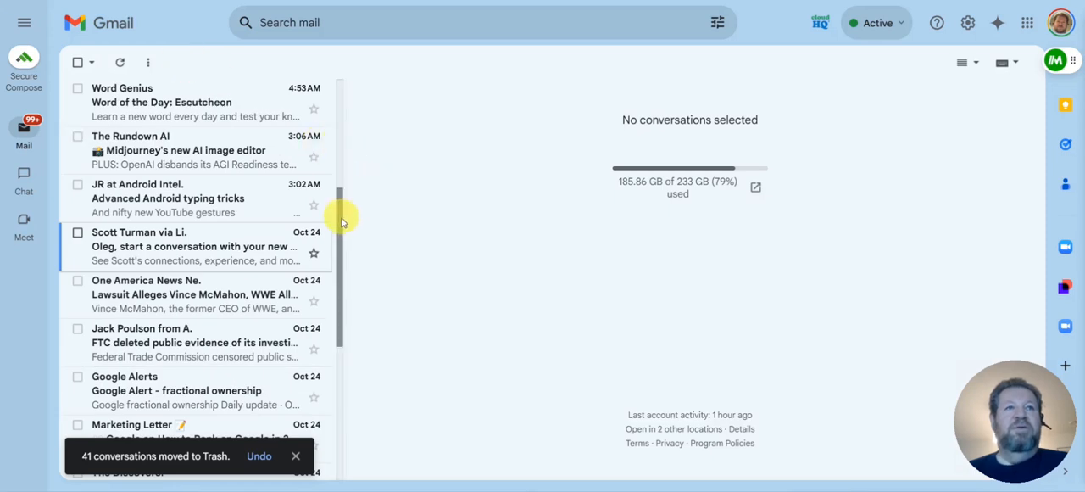
Select the kept emails from Fliz, MakeUseOf, TLDR AI and AI Breakfast at the start of the unread list
scroll(339, 224, down, 4)
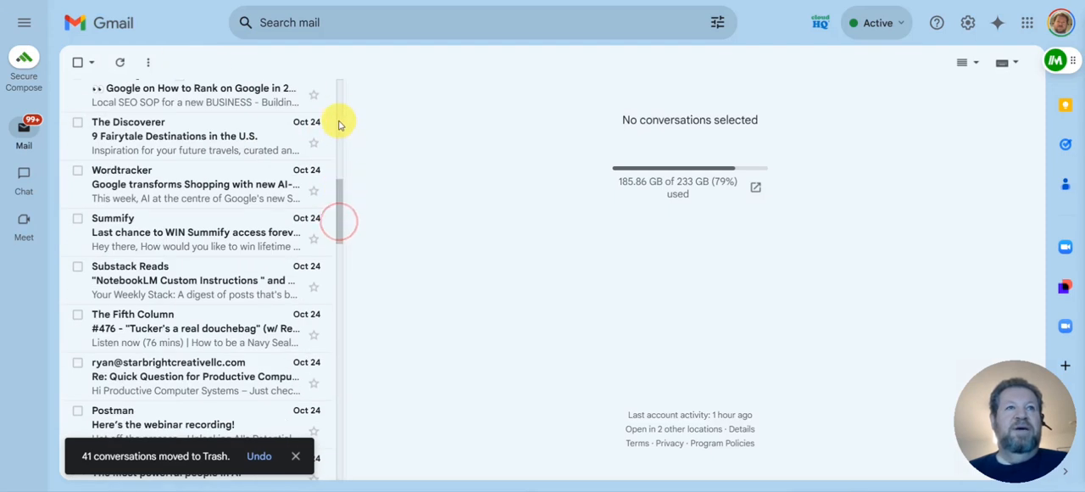
scroll(341, 153, up, 4)
drag(339, 144, 343, 81)
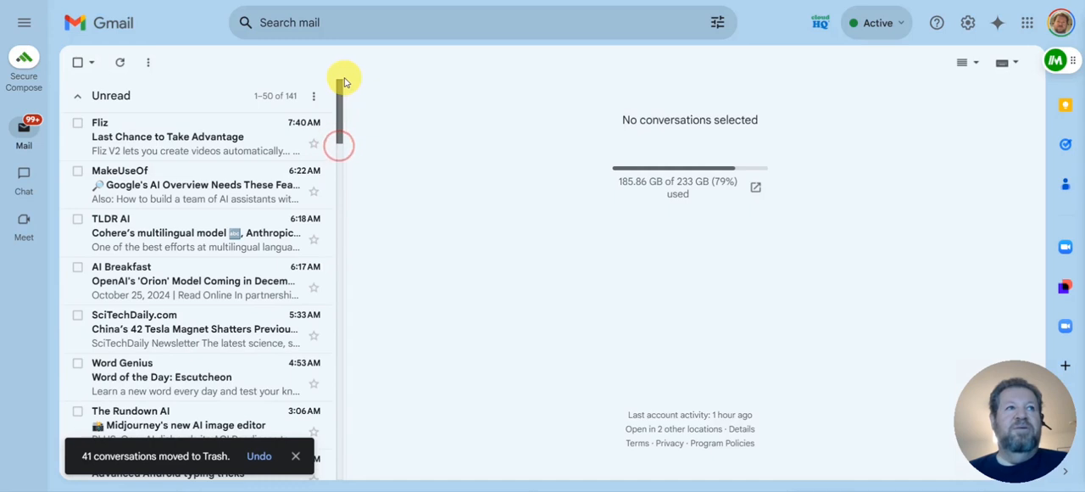
click(76, 124)
click(78, 174)
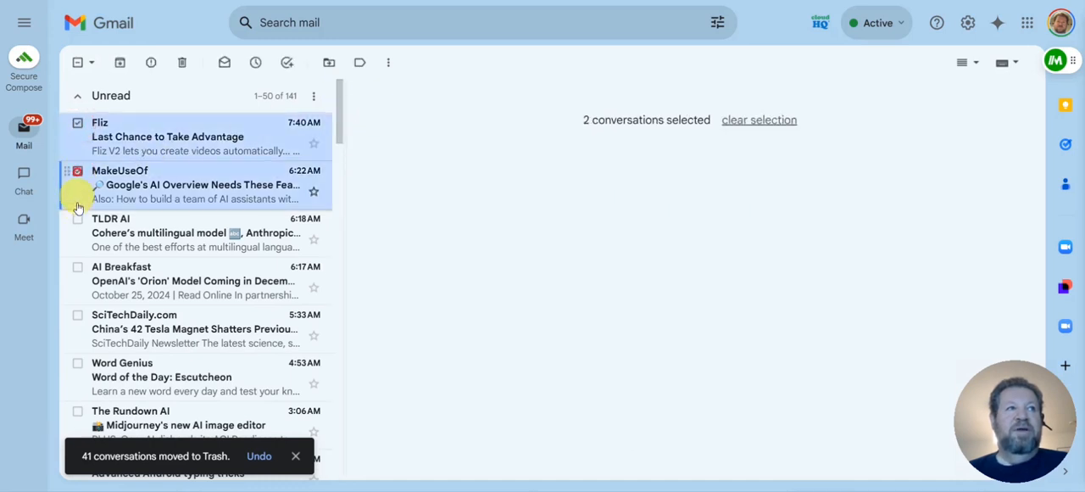
click(77, 222)
click(77, 268)
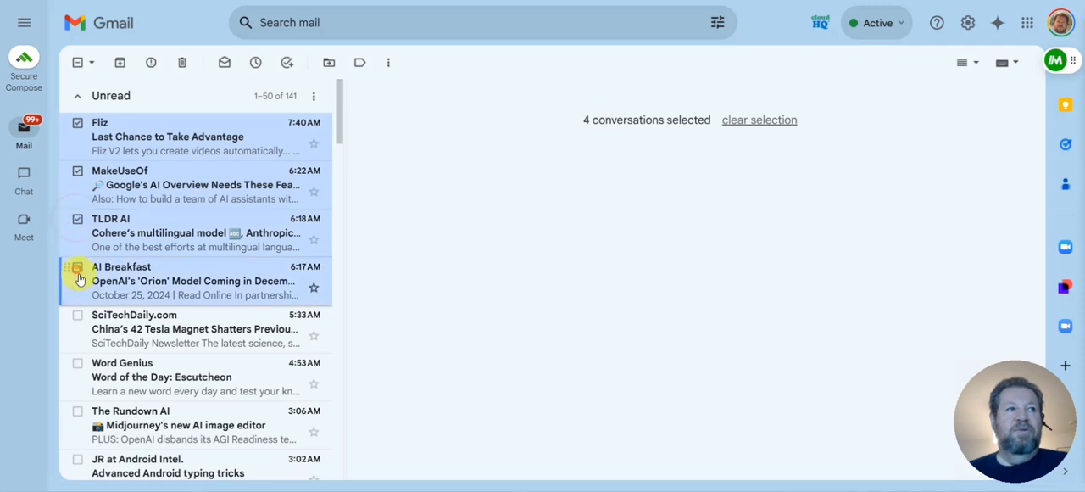
Add the SciTechDaily.com, Word Genius, The Rundown AI, Android Intel and LinkedIn start-a-conversation emails to the selection
click(77, 318)
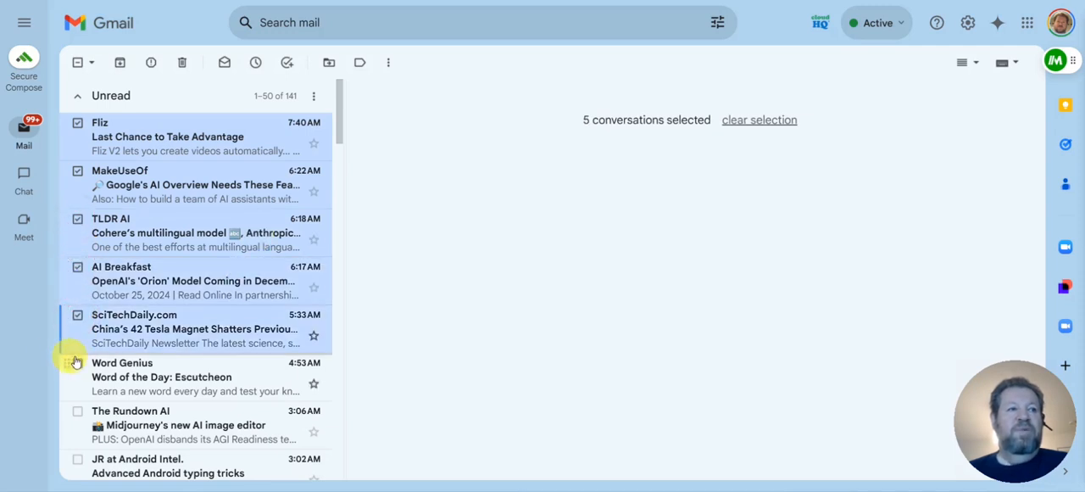
click(76, 363)
click(77, 410)
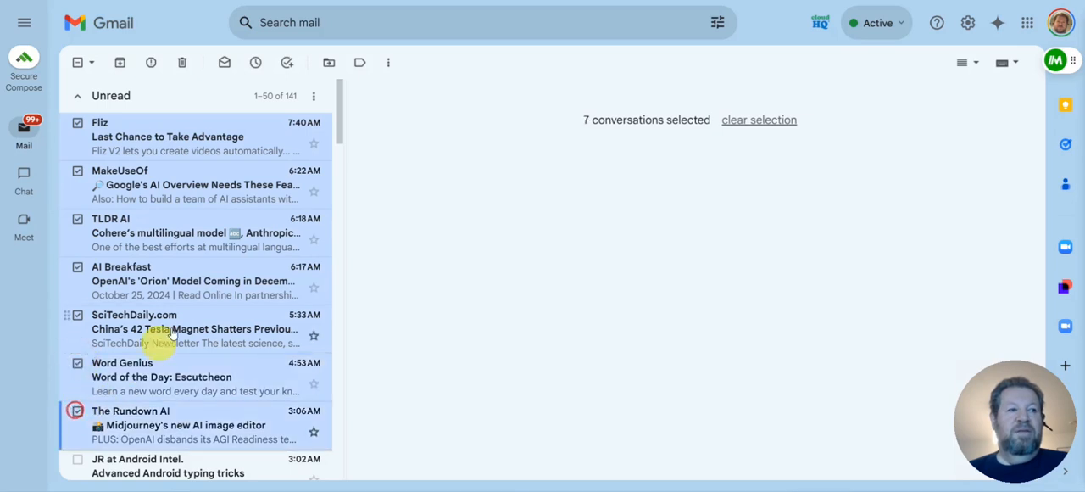
scroll(187, 330, down, 2)
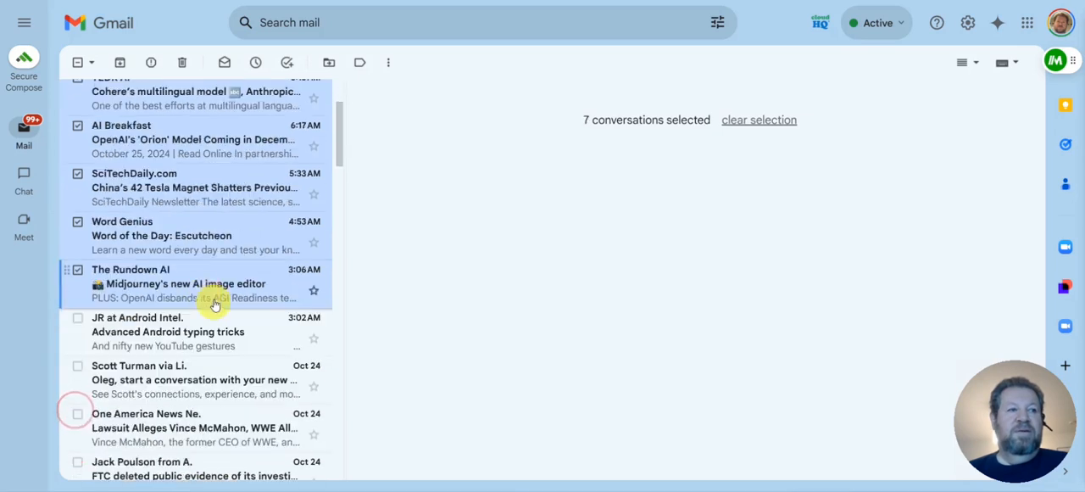
click(77, 319)
click(77, 367)
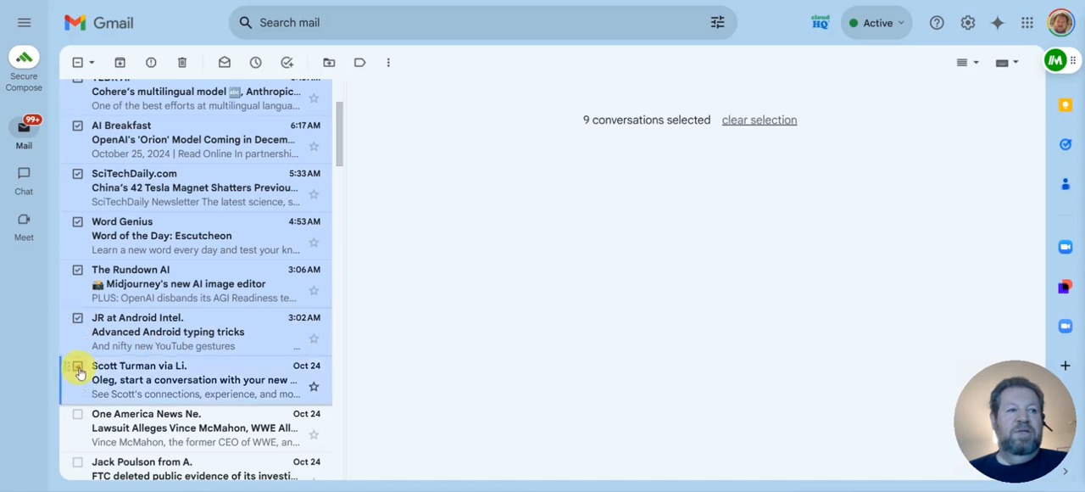
scroll(195, 341, down, 1)
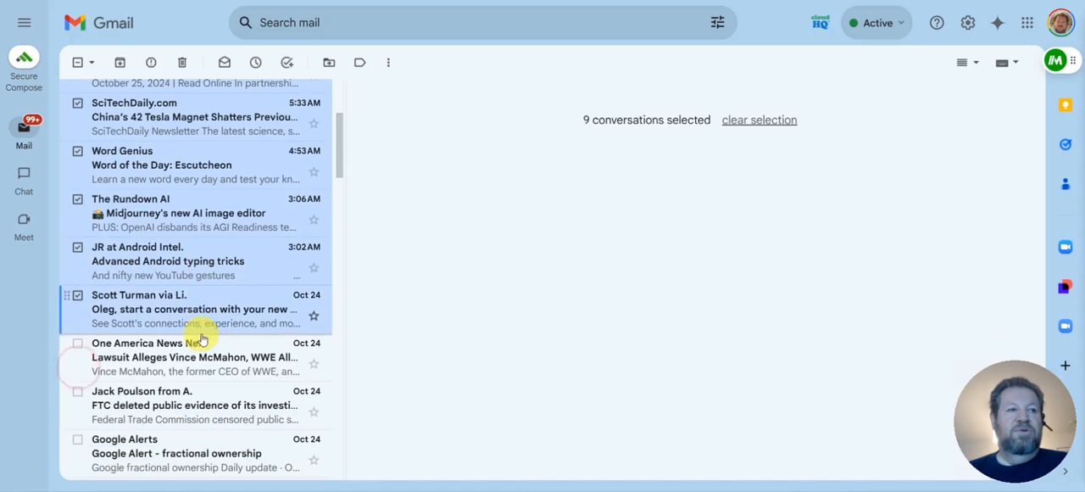
Snooze the selected conversations until a custom time on Oct 25, 2024
click(256, 65)
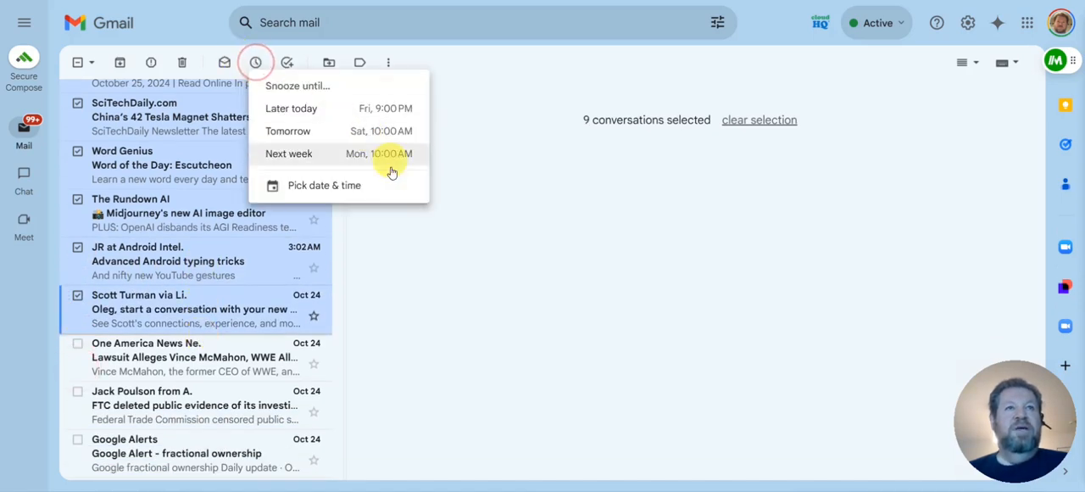
click(344, 190)
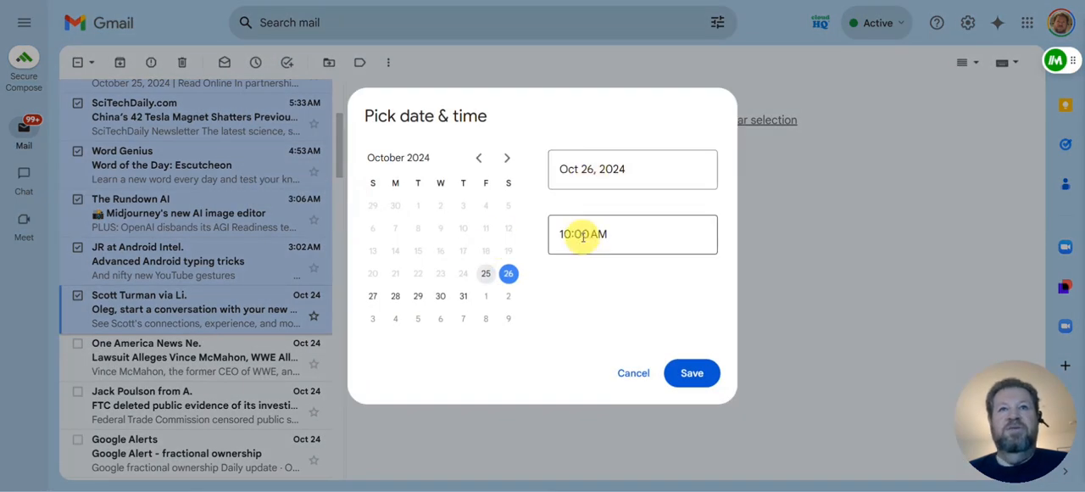
click(486, 273)
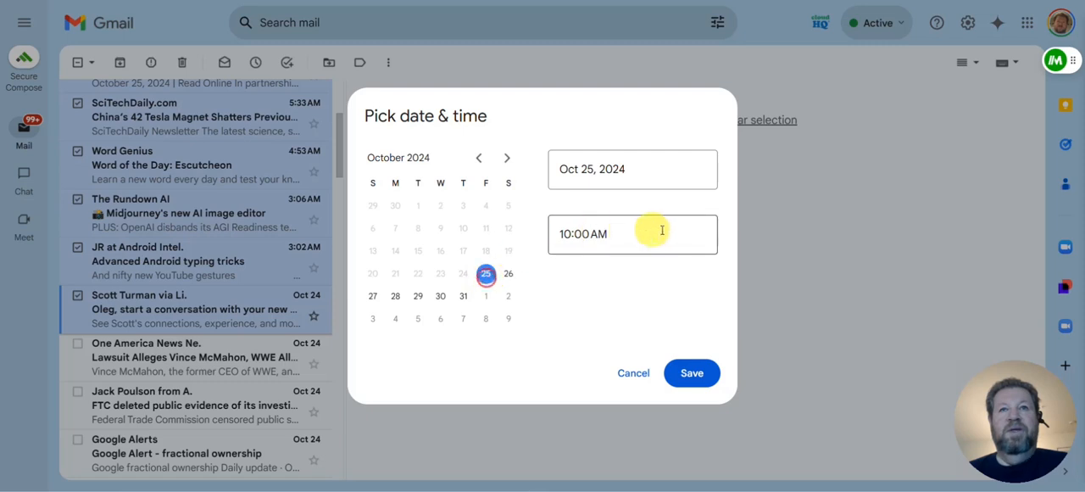
click(695, 375)
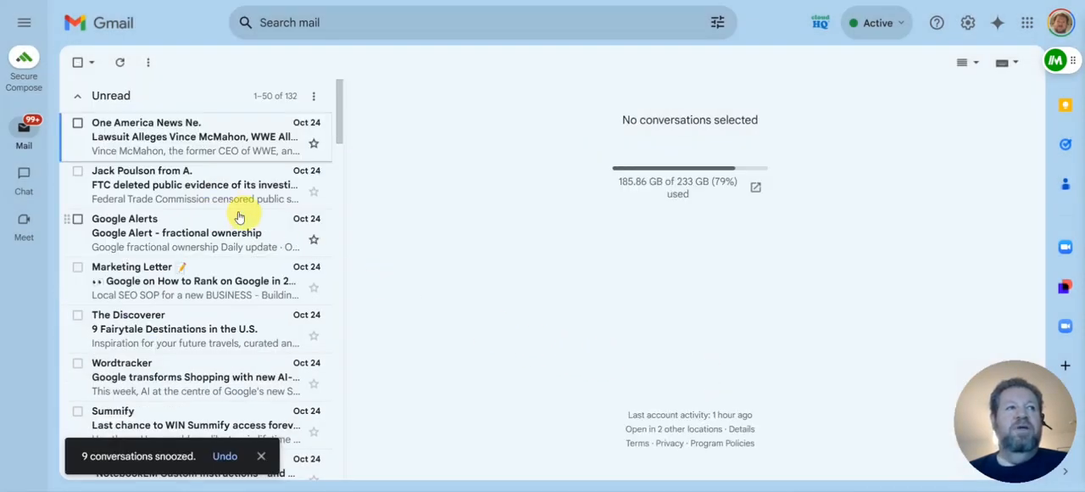
Select all conversations on the refreshed unread page, then deselect the Google Alerts and Substack Reads emails
click(77, 64)
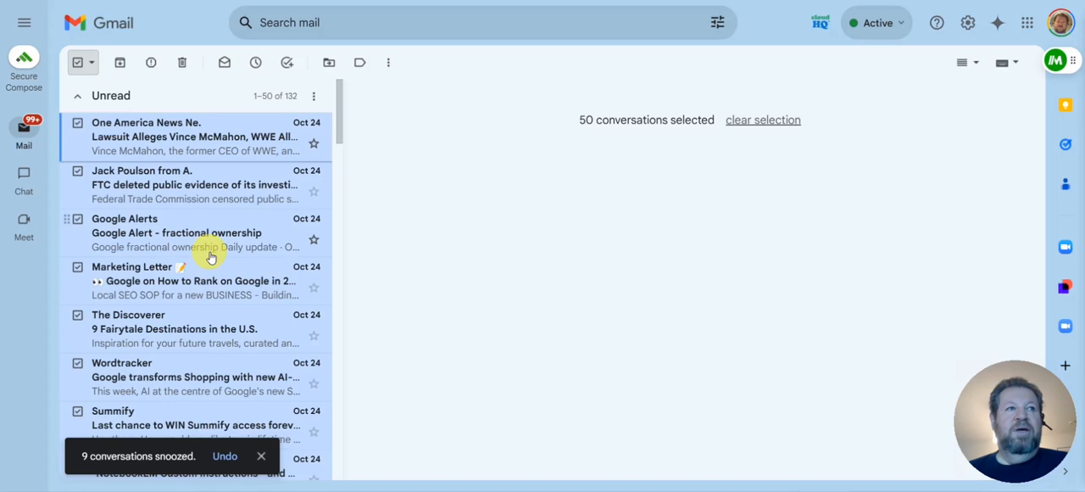
scroll(248, 259, down, 1)
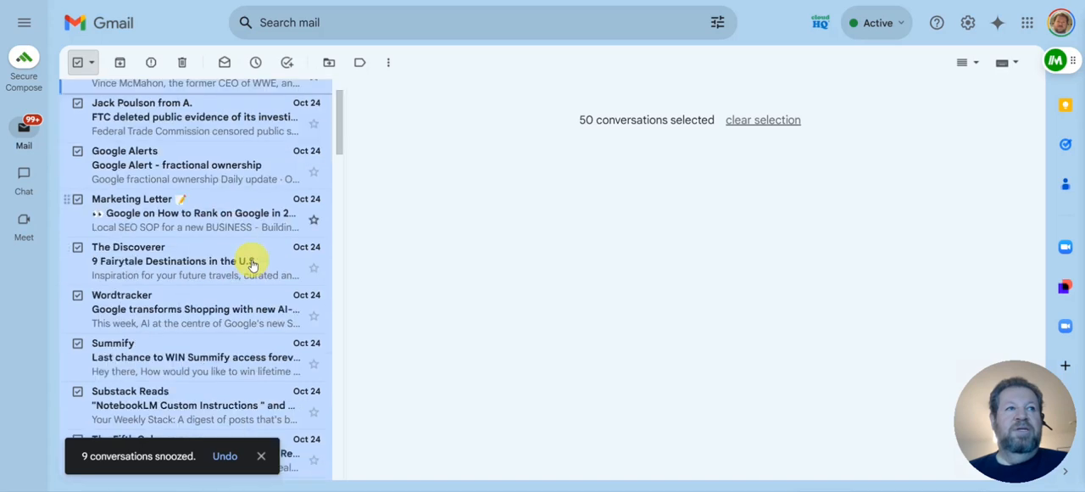
click(75, 150)
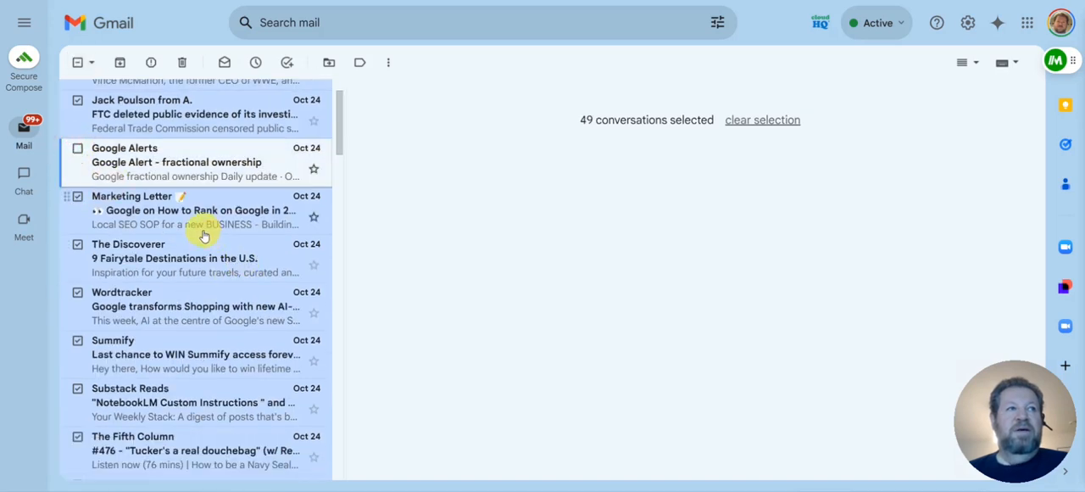
scroll(204, 235, down, 3)
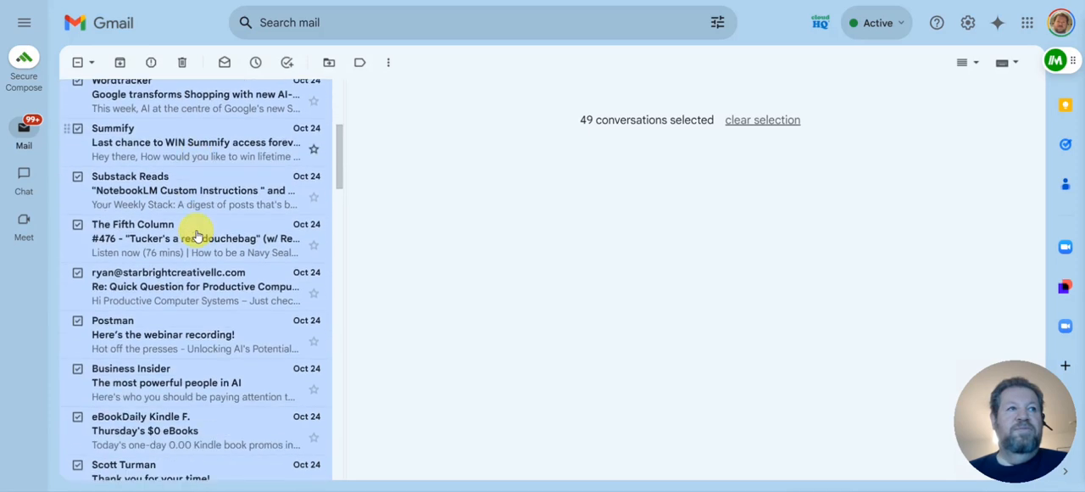
click(77, 180)
Exclude the "Re: Quick Question for Productive Compu...", Postman webinar recording and "Thank you for your time!" emails from the selection
scroll(222, 271, down, 1)
scroll(222, 272, down, 1)
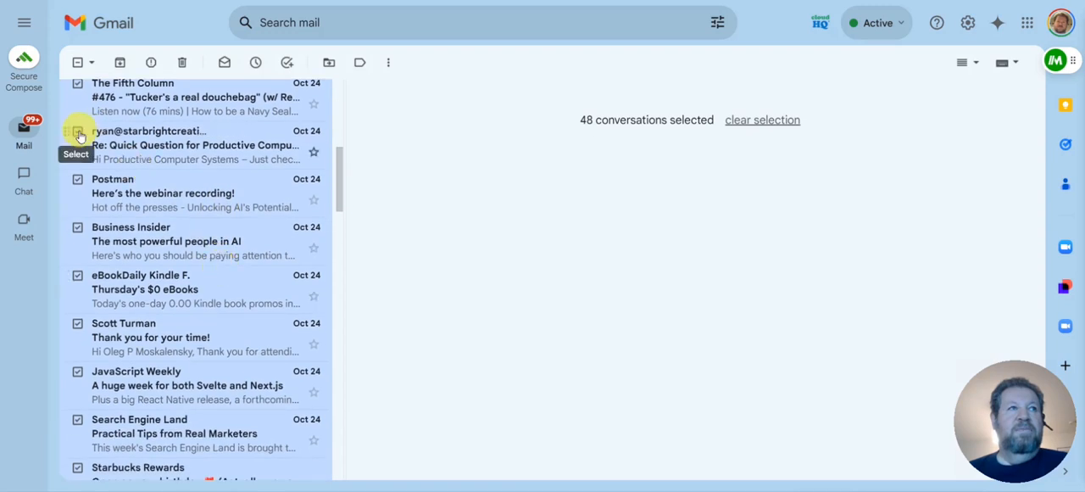
click(78, 133)
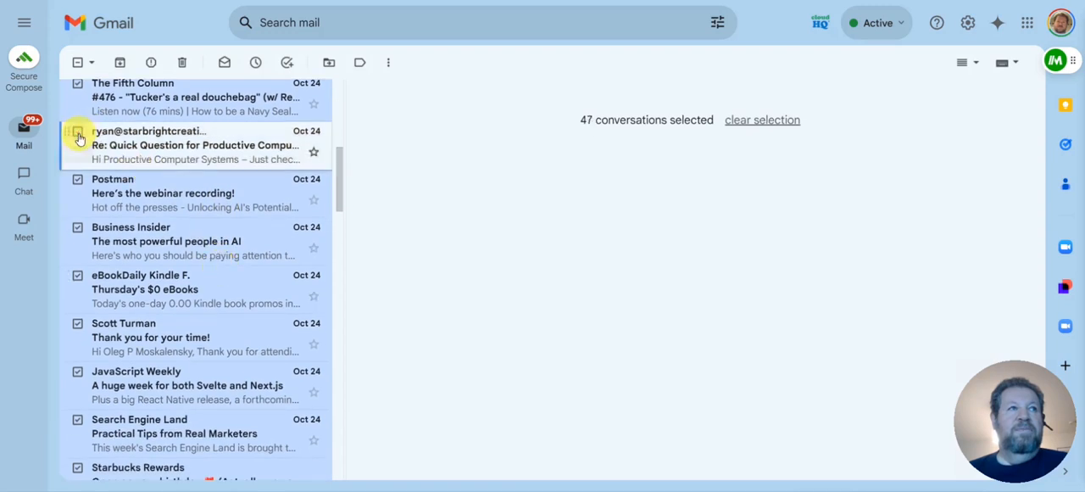
click(77, 181)
scroll(218, 263, down, 2)
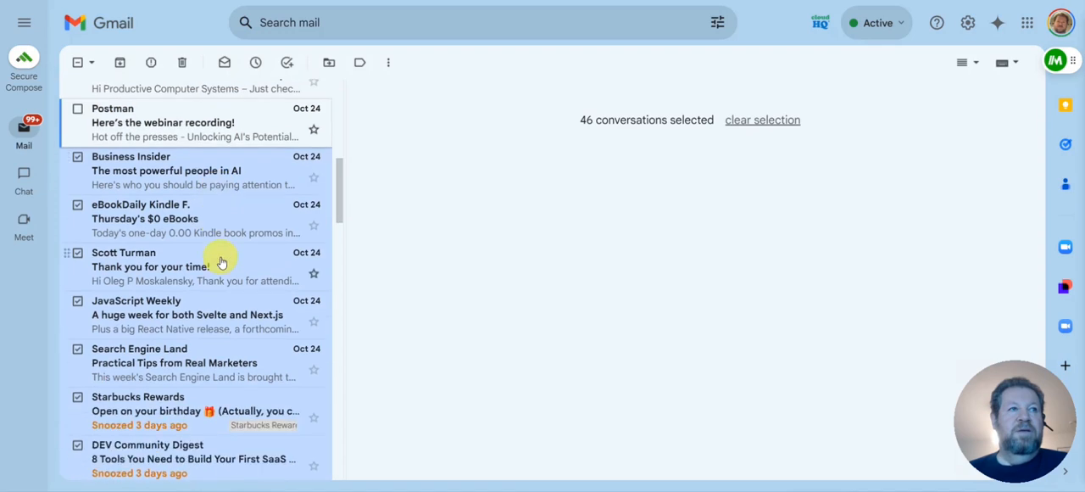
click(78, 182)
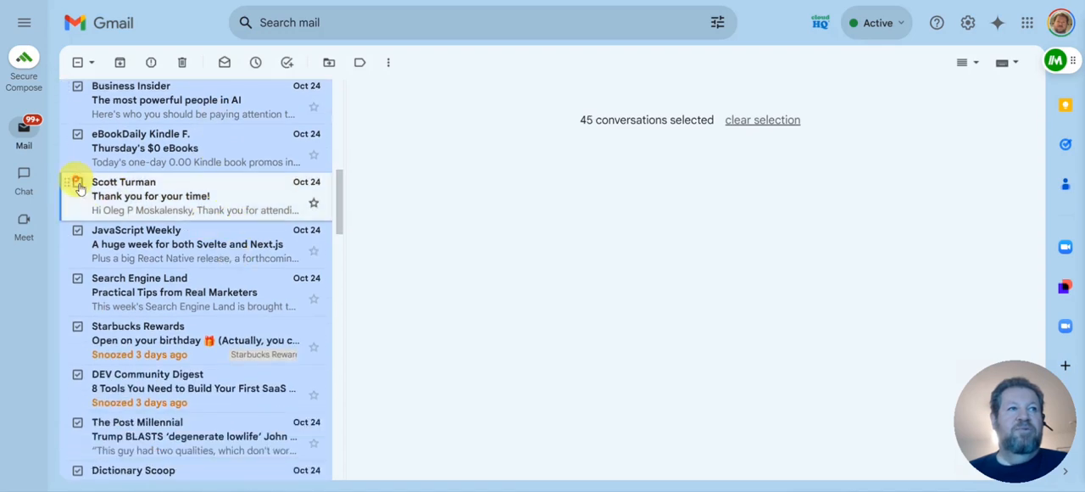
Exclude the Starbucks Rewards birthday email and the DEV Community Digest "8 Tools You Need to Build Your First SaaS" email from the selection
scroll(218, 245, down, 1)
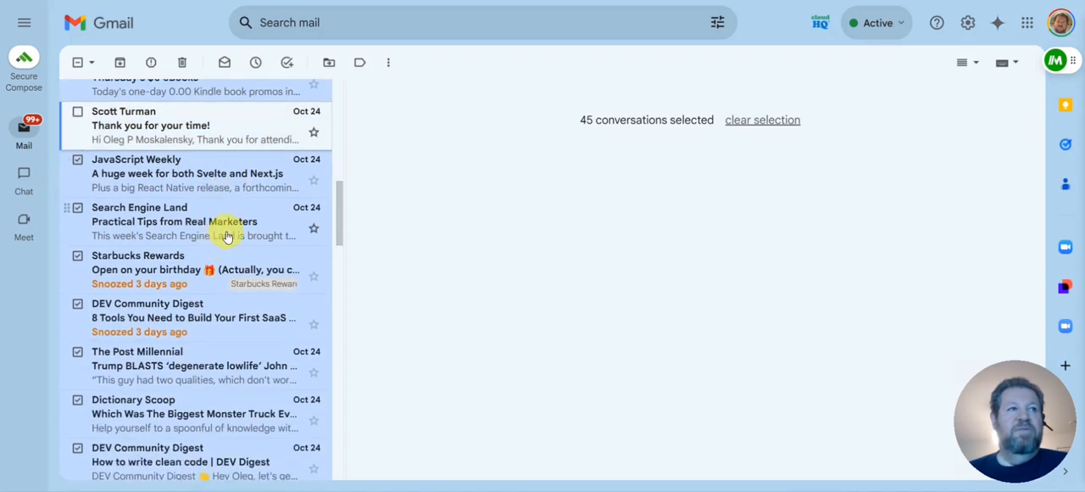
scroll(227, 236, up, 1)
scroll(225, 235, down, 2)
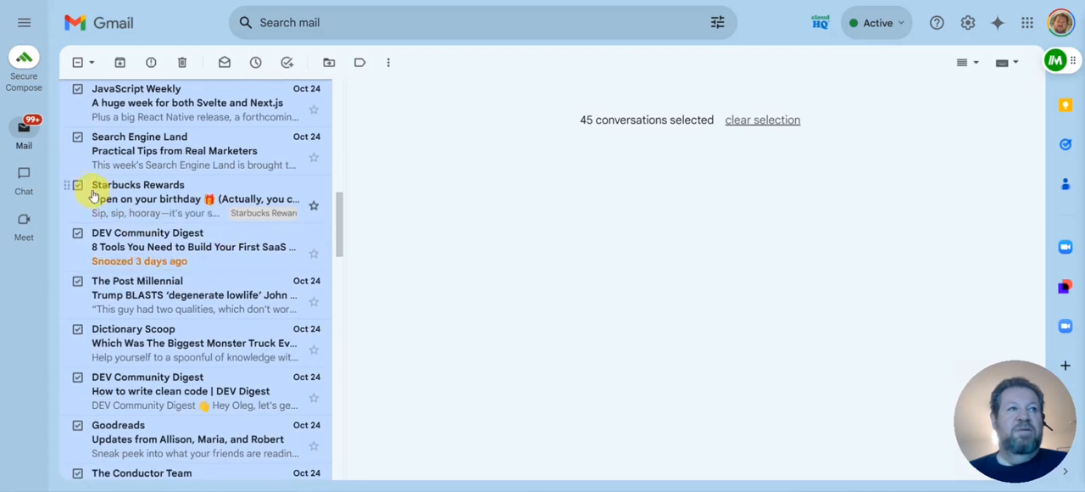
click(78, 186)
click(77, 233)
scroll(254, 246, down, 2)
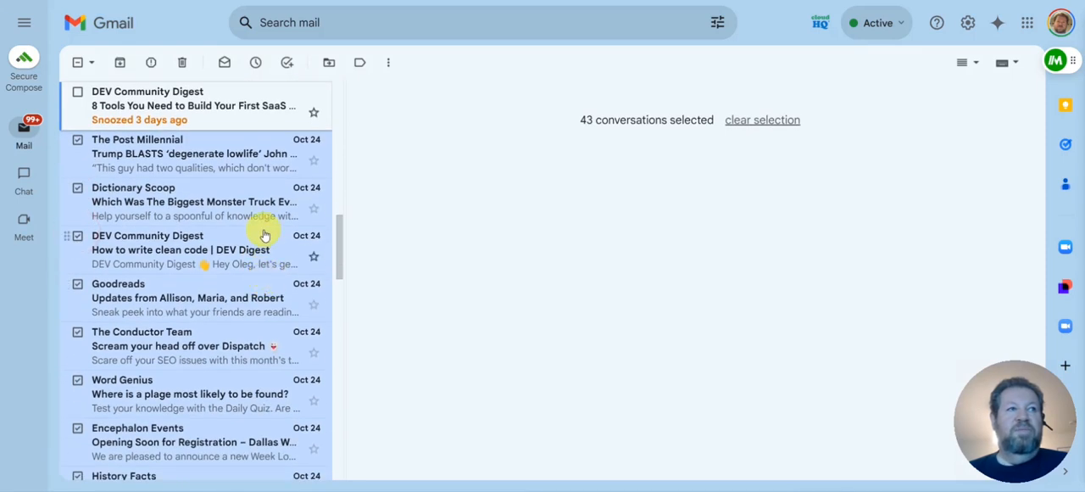
scroll(264, 236, down, 1)
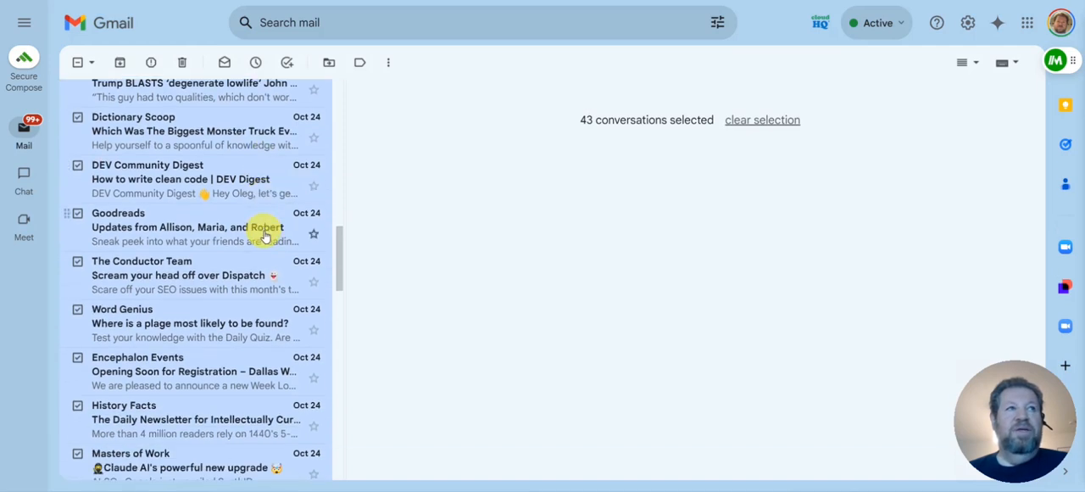
Exclude the Masters of Work "Claude AI's powerful new upgrade" and CrankWheel "7 Tips for Closing Life Insurance Sales" emails from the selection
scroll(266, 237, down, 3)
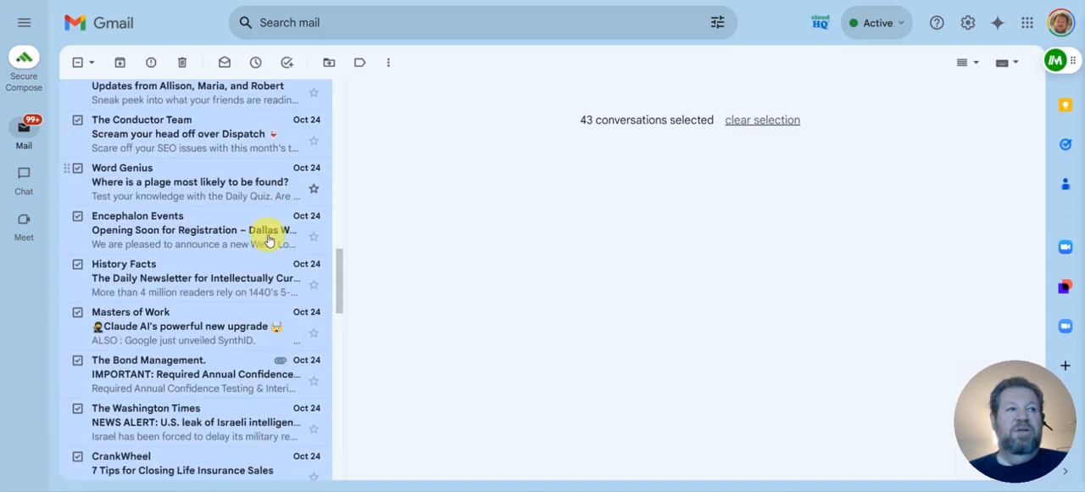
scroll(268, 240, down, 2)
scroll(268, 240, down, 2)
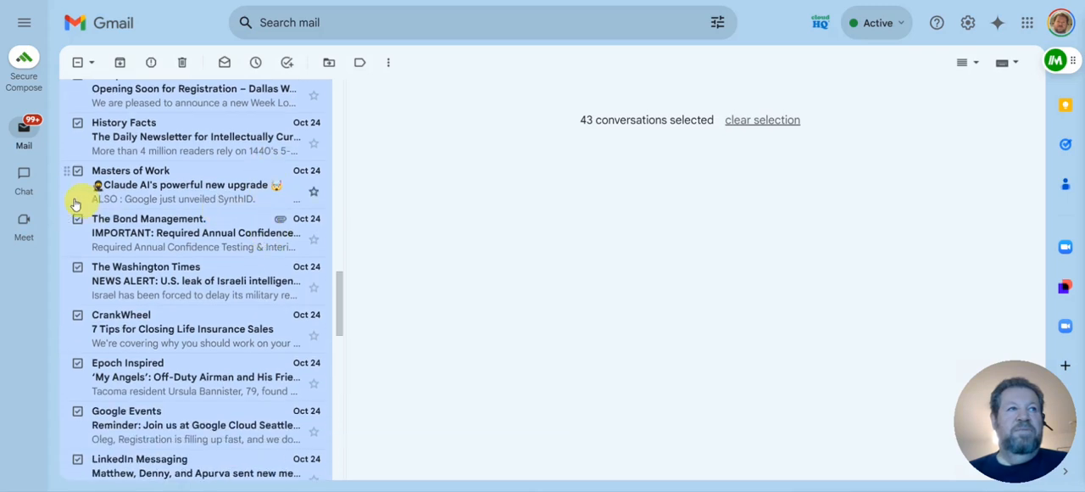
click(78, 174)
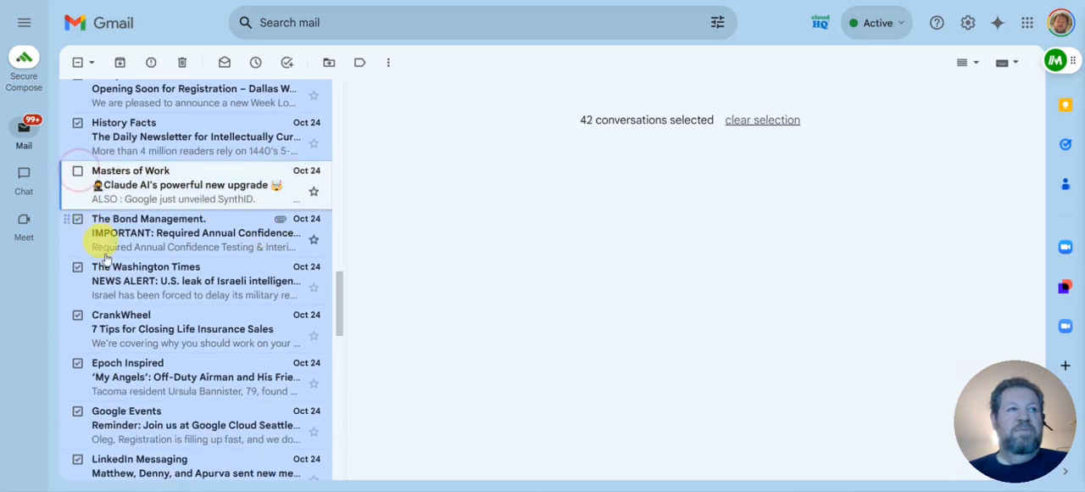
scroll(178, 293, down, 3)
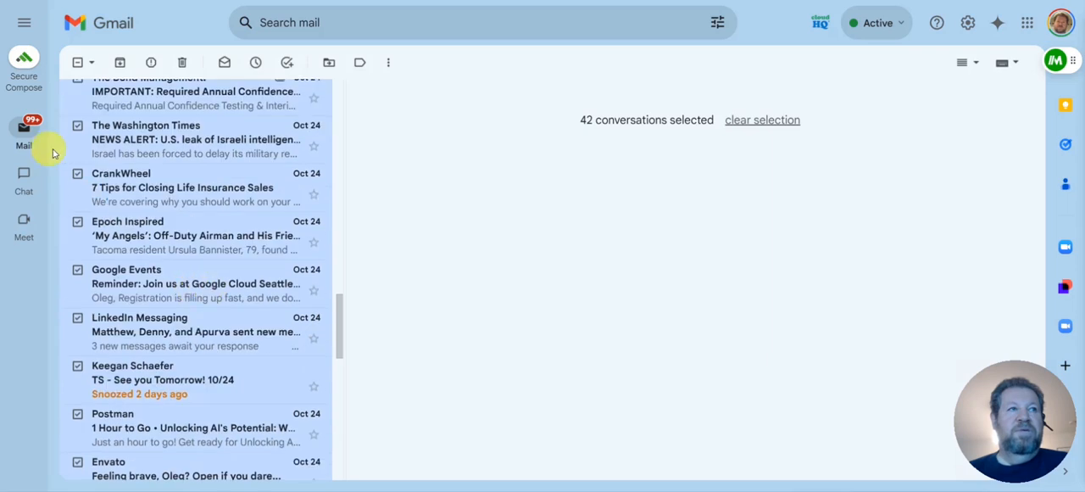
click(77, 173)
Exclude the "TS - See you Tomorrow! 10/24", AI Tidbits "AI Roundup 10/17 -> 10/24/2024" and "You have a new balance" emails from the selection
scroll(237, 244, down, 2)
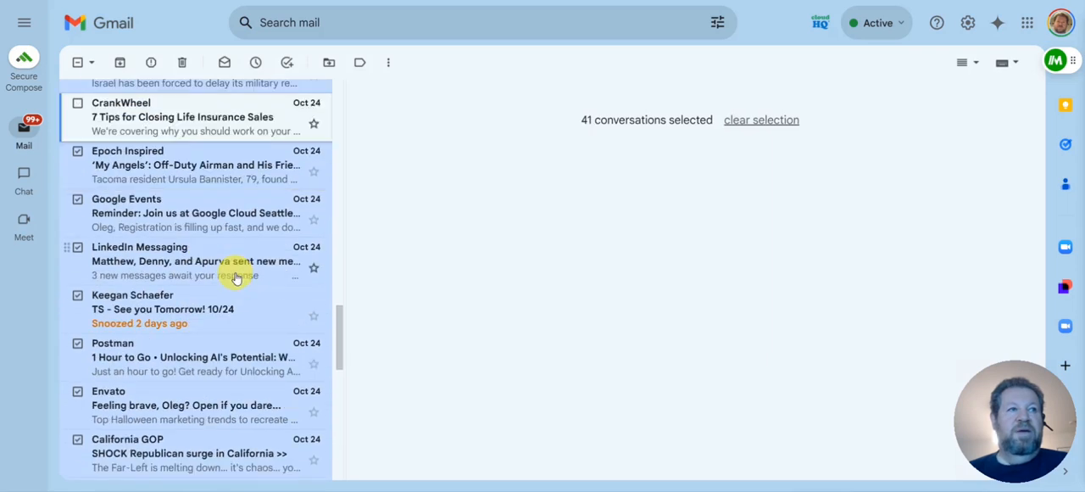
scroll(237, 278, down, 2)
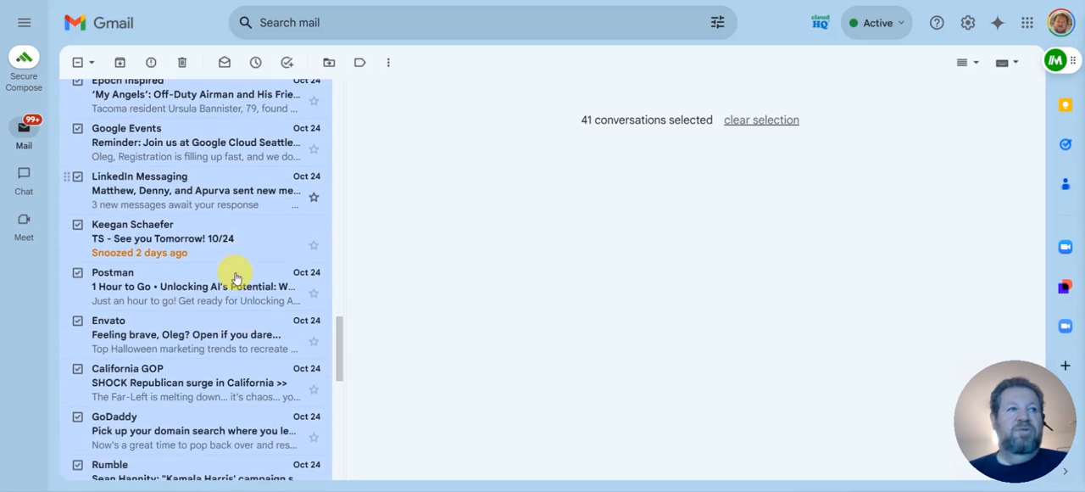
click(77, 226)
scroll(230, 265, down, 4)
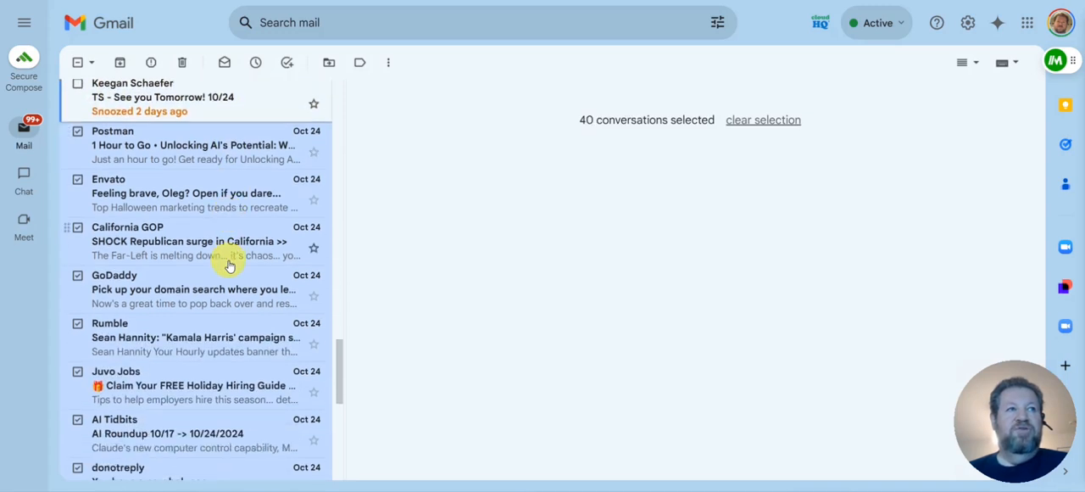
scroll(229, 265, down, 2)
scroll(229, 266, down, 5)
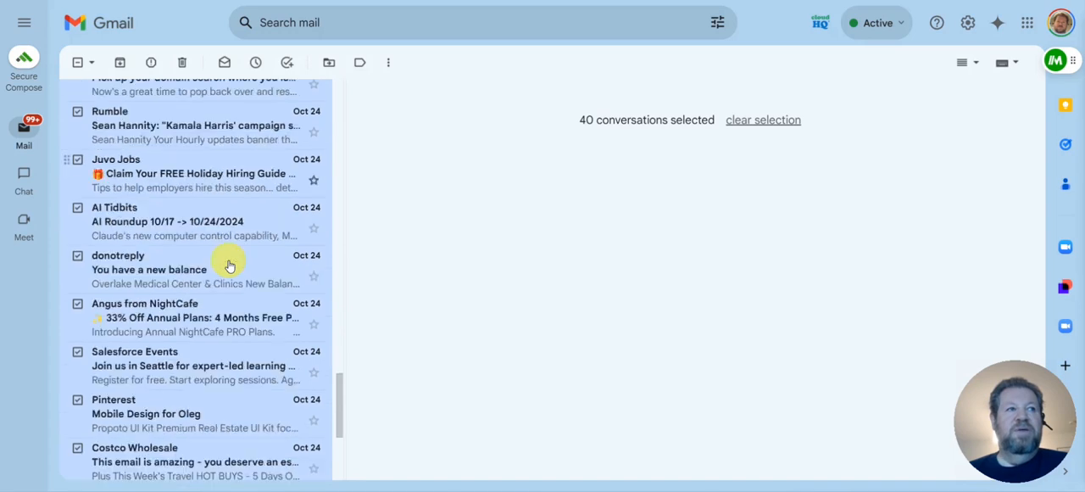
click(79, 137)
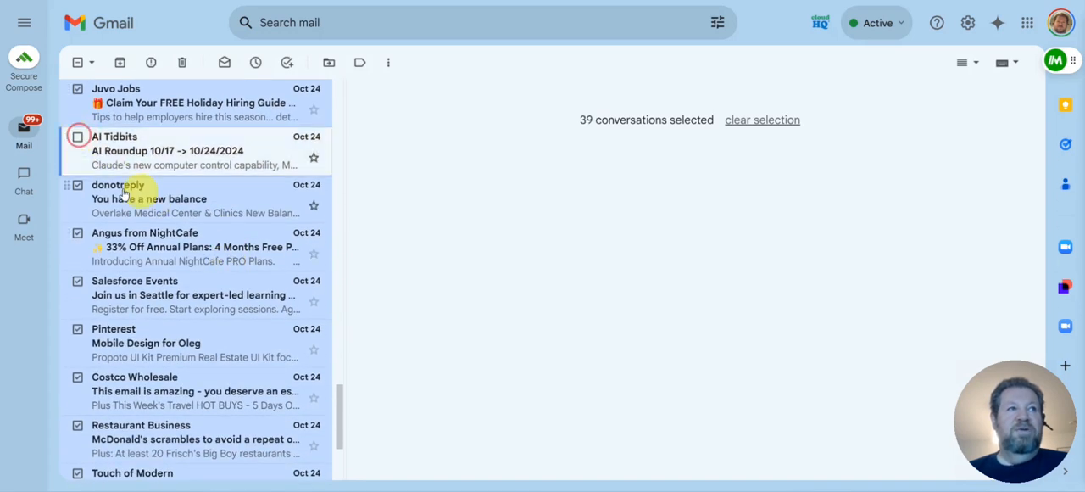
click(77, 188)
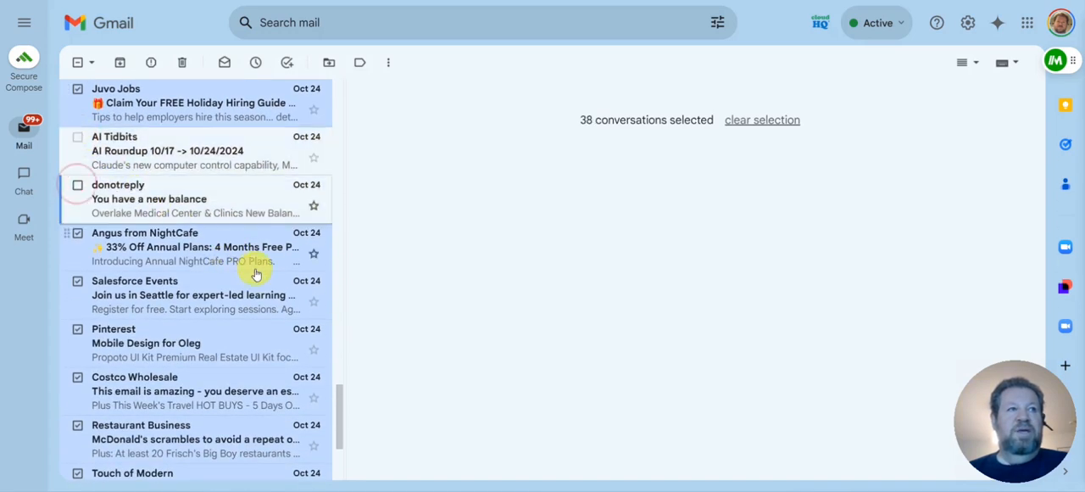
Delete all conversations that are still selected on the unread page
scroll(254, 271, down, 2)
scroll(256, 276, down, 3)
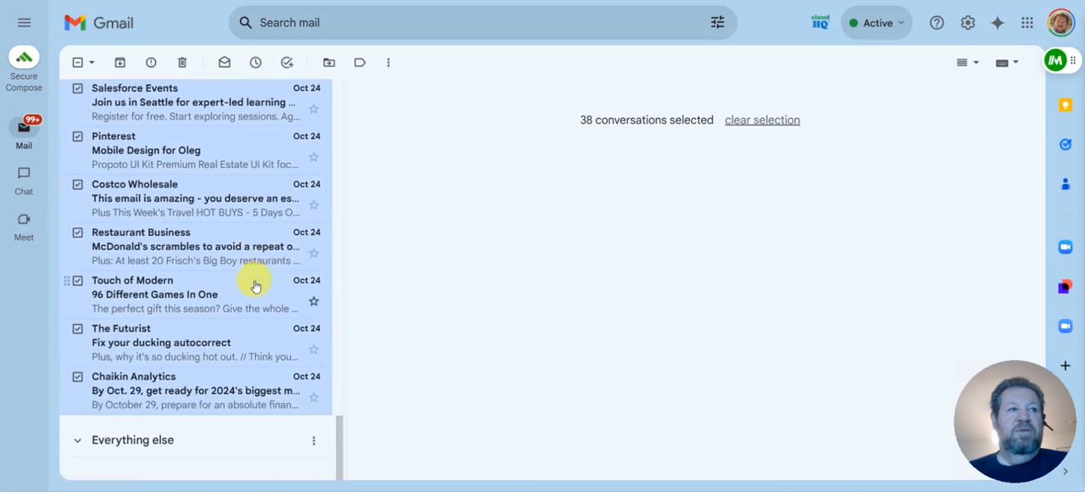
click(183, 66)
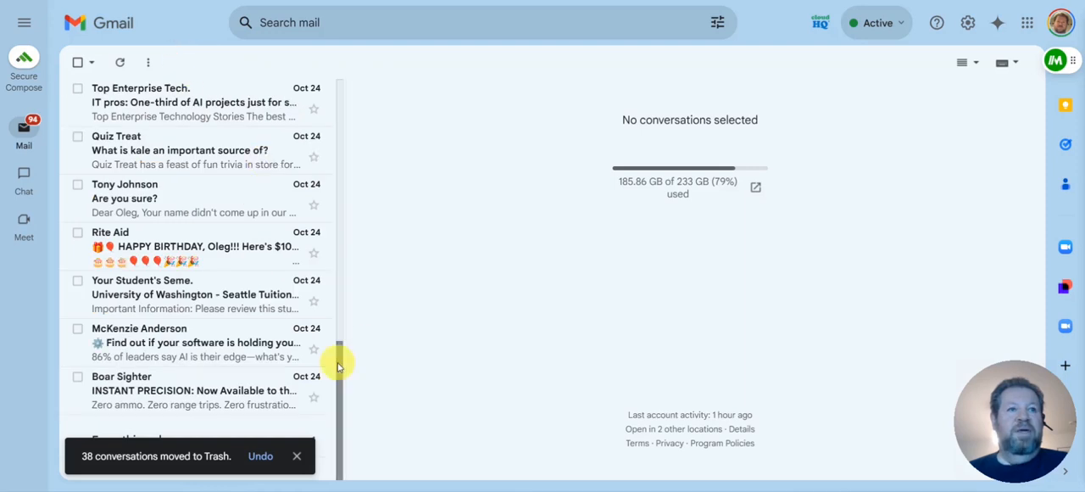
drag(337, 356, 346, 20)
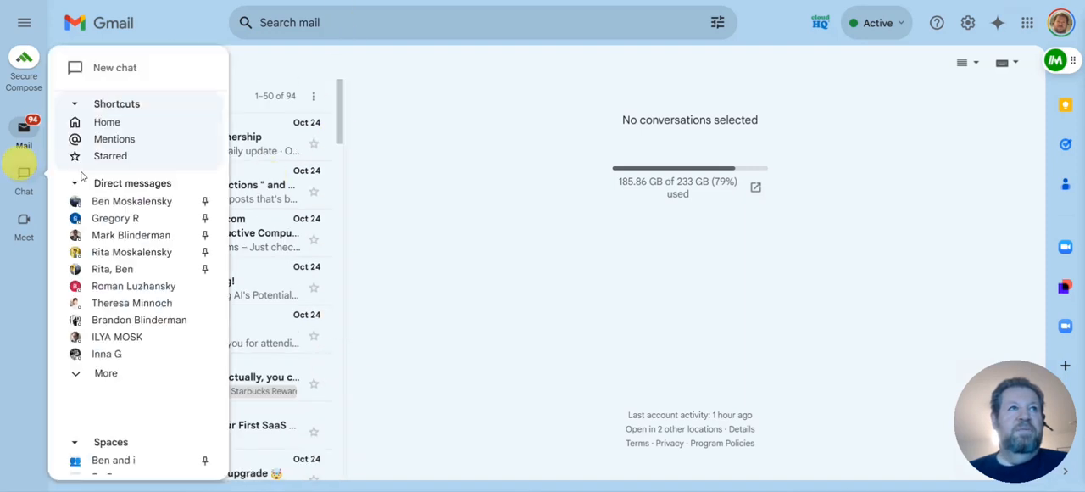
click(77, 123)
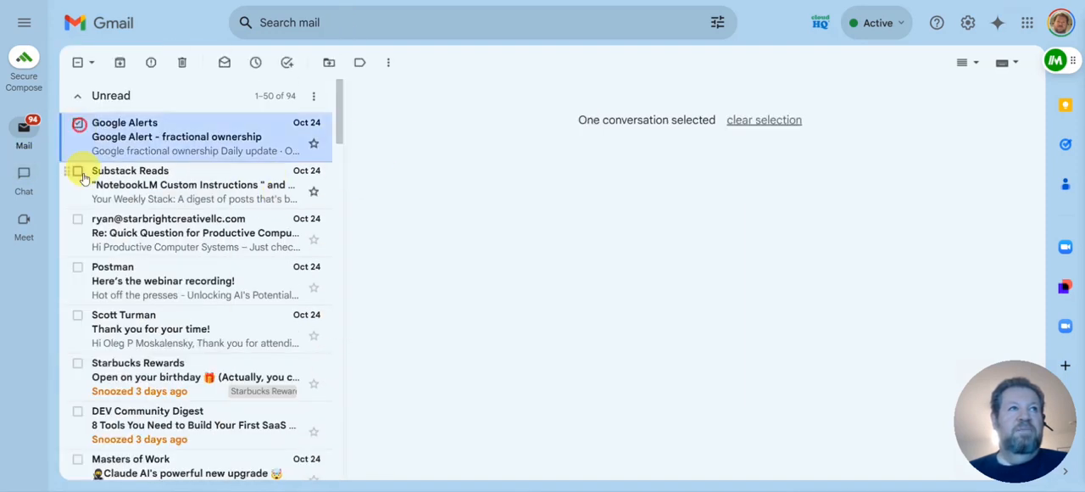
click(77, 175)
click(77, 219)
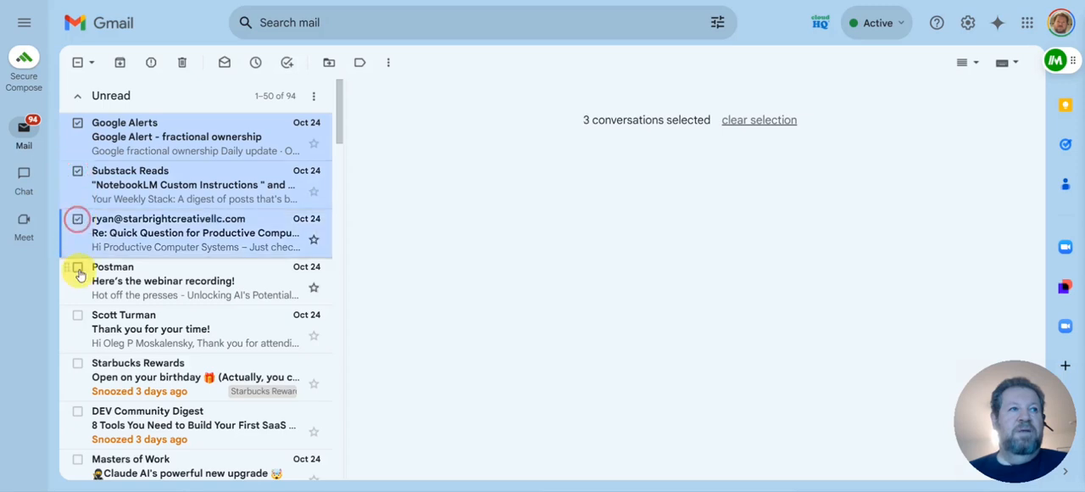
click(77, 267)
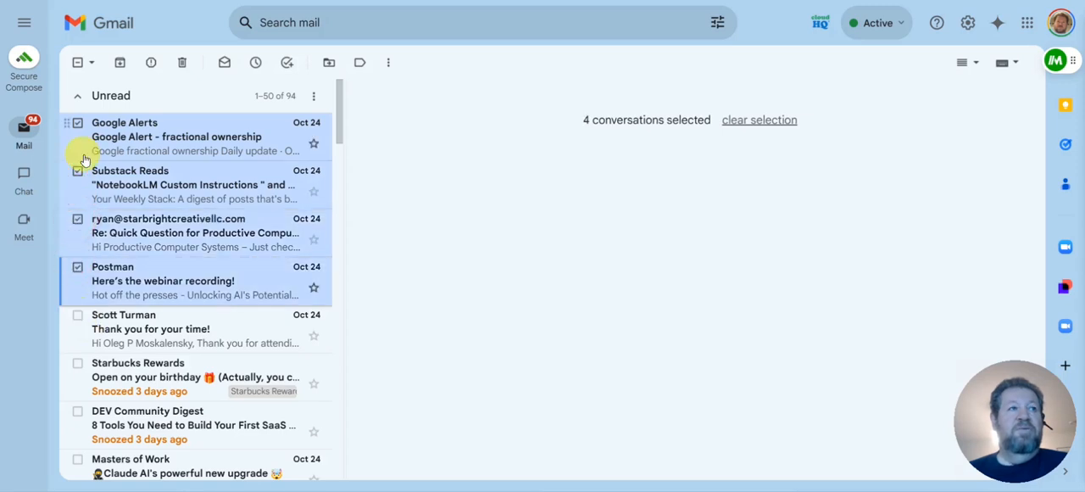
click(78, 62)
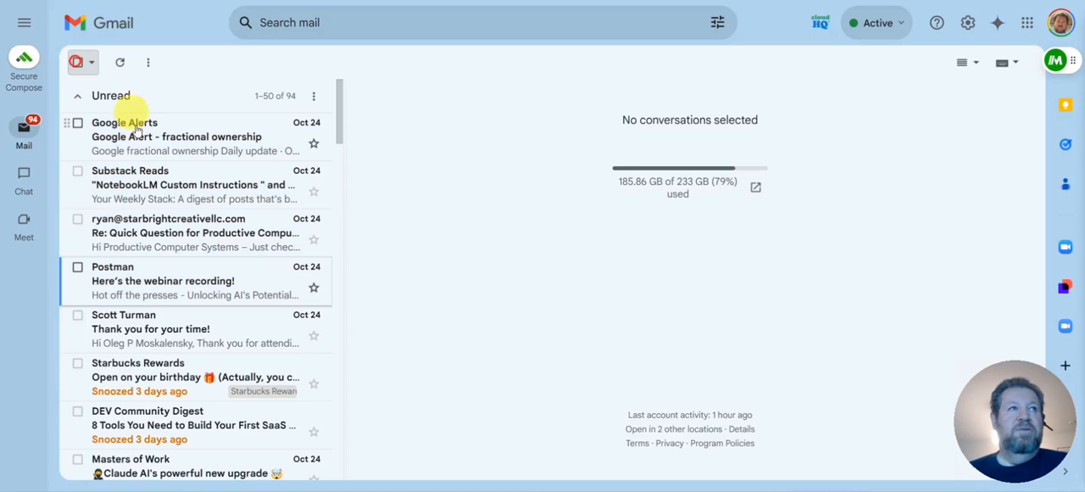
Snooze the five consecutive emails from Google Alerts through "Thank you for your time!" until the last used time, Fri, Oct 25, 10:00 AM
click(77, 123)
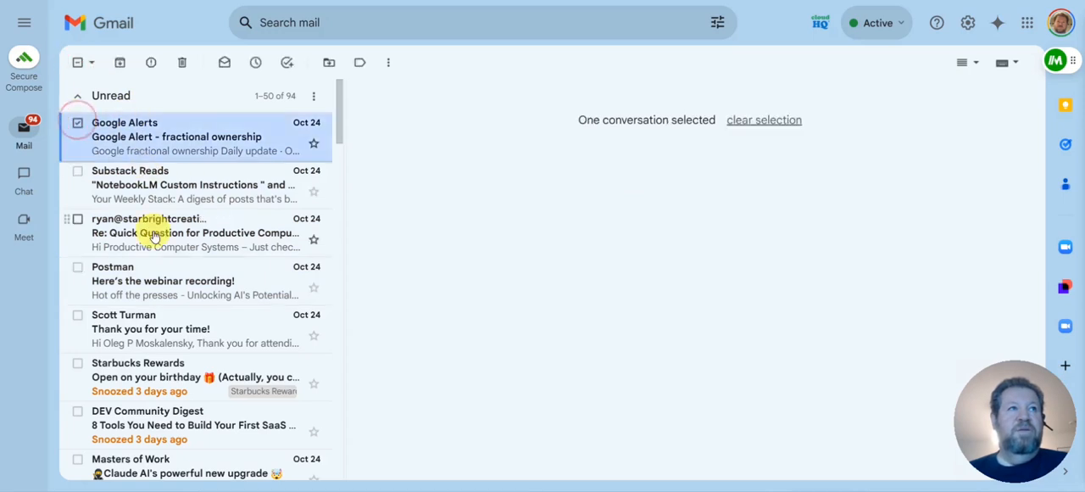
scroll(153, 233, down, 3)
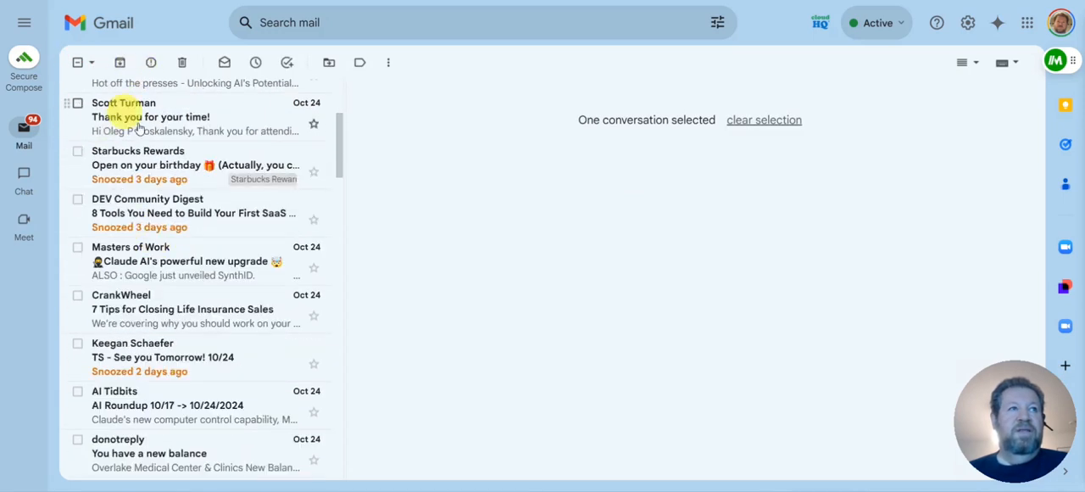
shift+click(77, 107)
scroll(314, 200, up, 1)
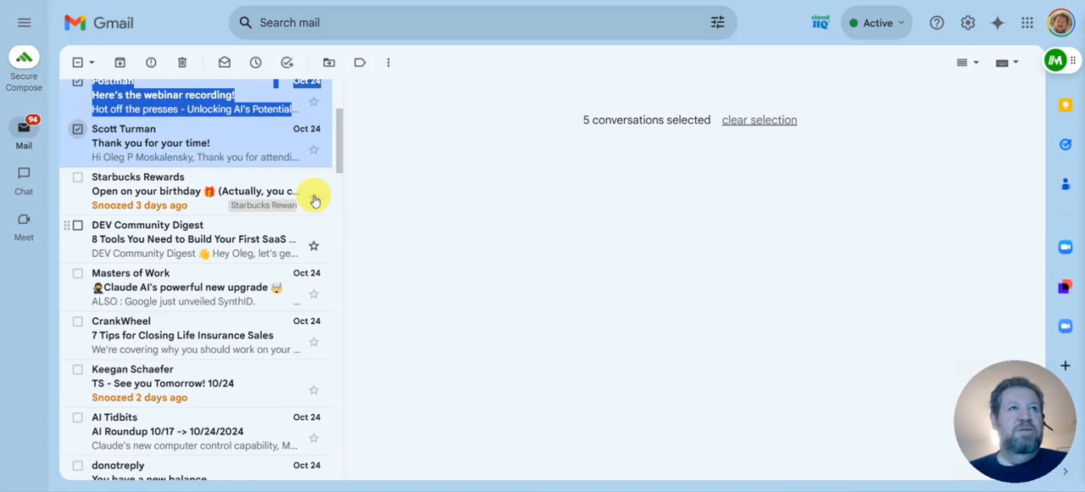
scroll(315, 200, up, 3)
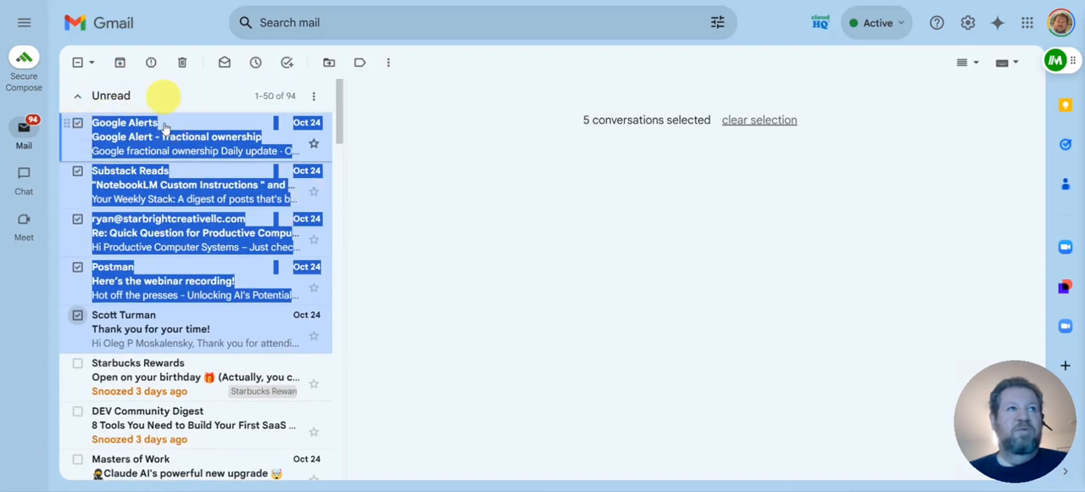
click(77, 125)
click(77, 125)
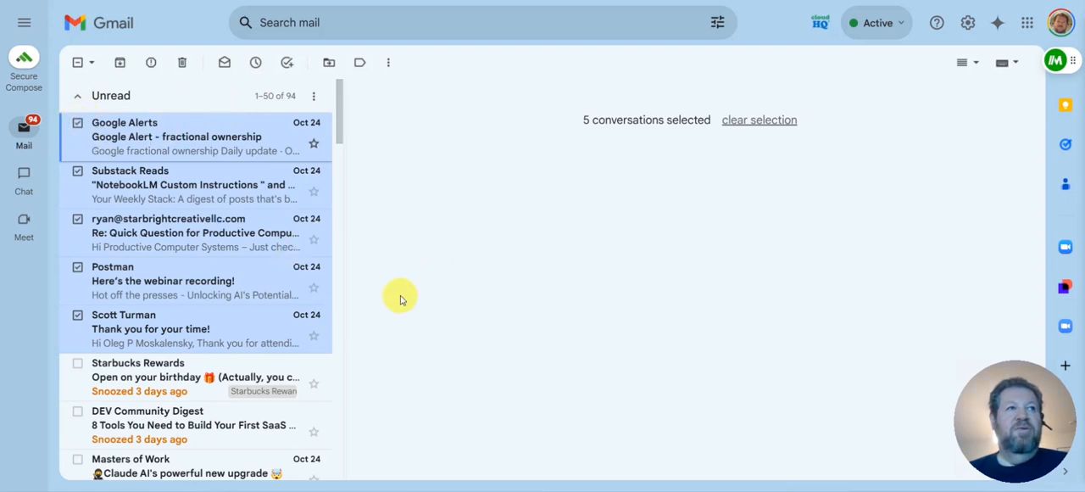
click(256, 64)
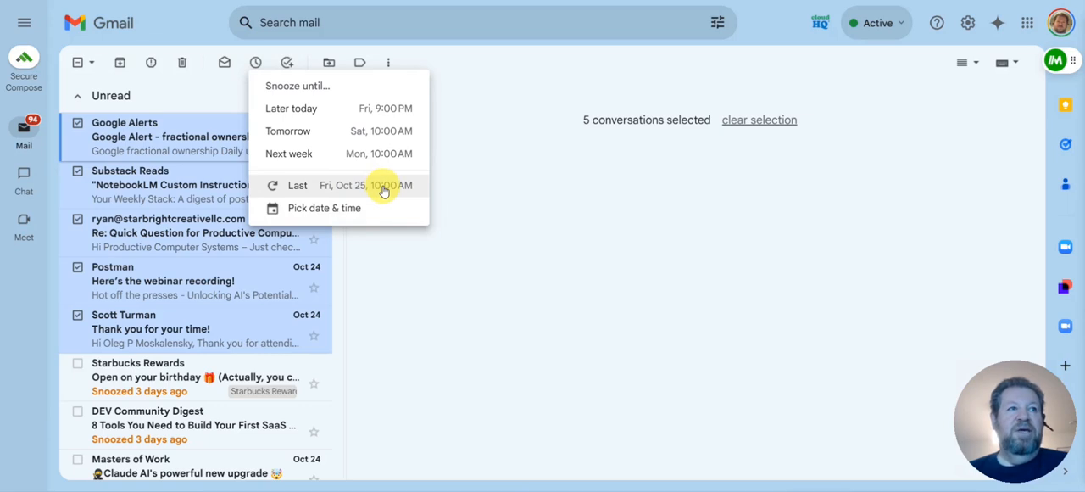
click(379, 189)
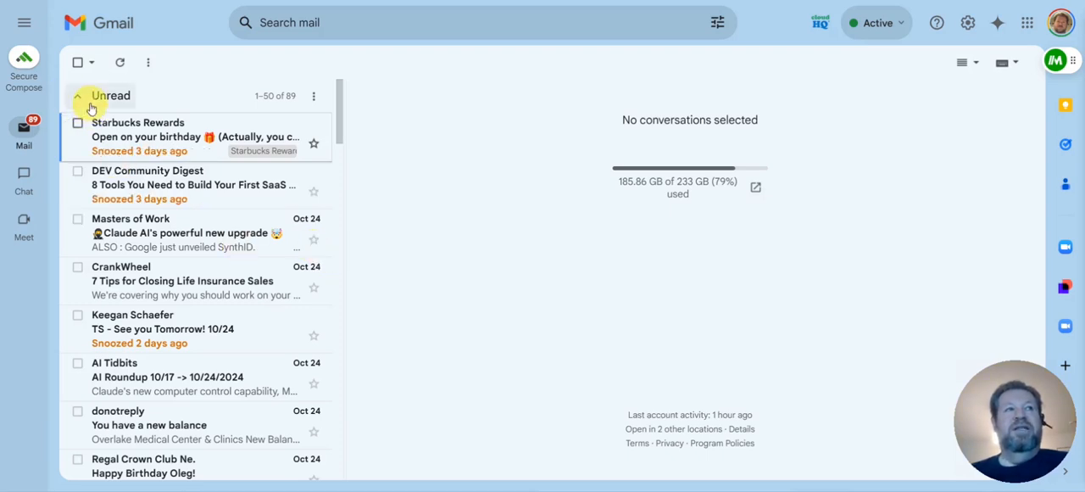
Select all conversations on the unread page, then deselect the DEV Community Digest, Masters of Work, CrankWheel and "TS - See you Tomorrow! 10/24" emails
click(77, 62)
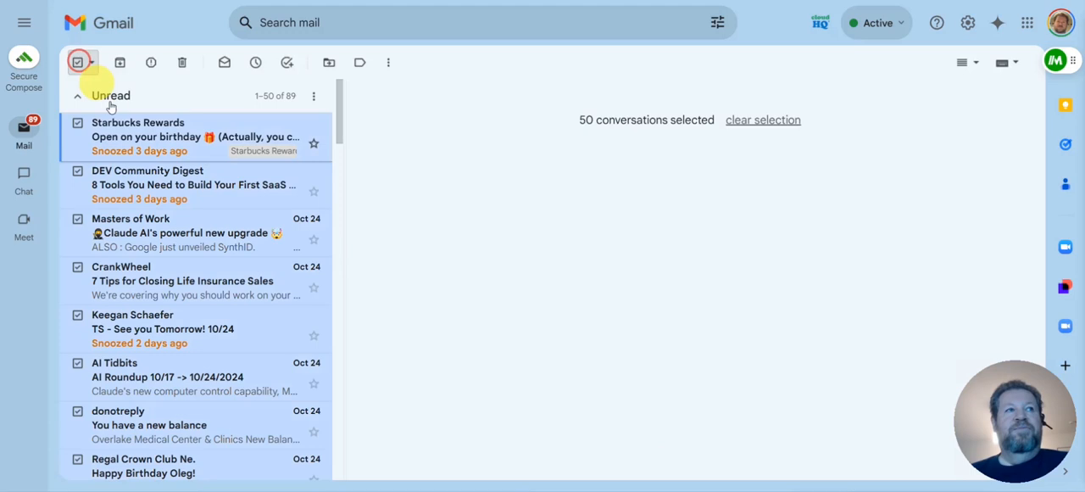
click(77, 171)
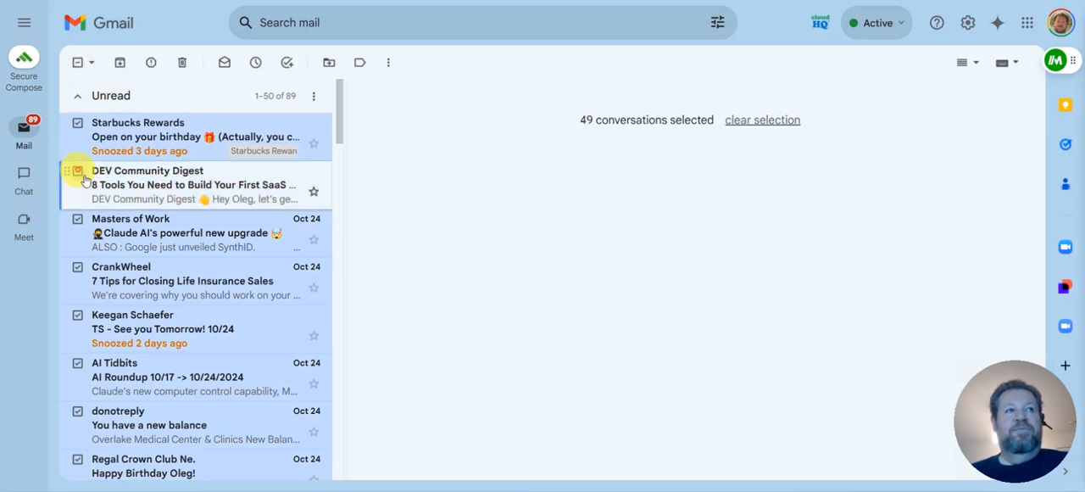
click(77, 218)
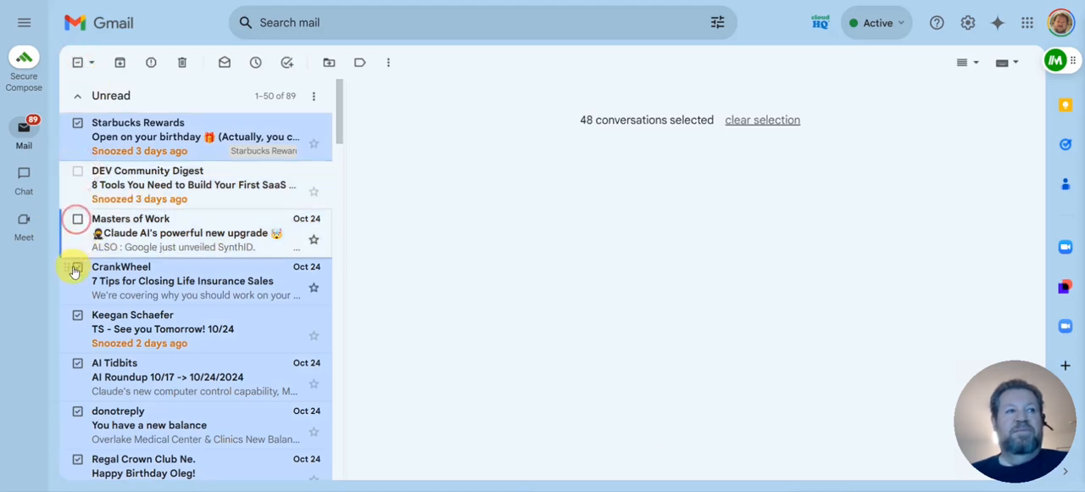
click(76, 270)
click(77, 315)
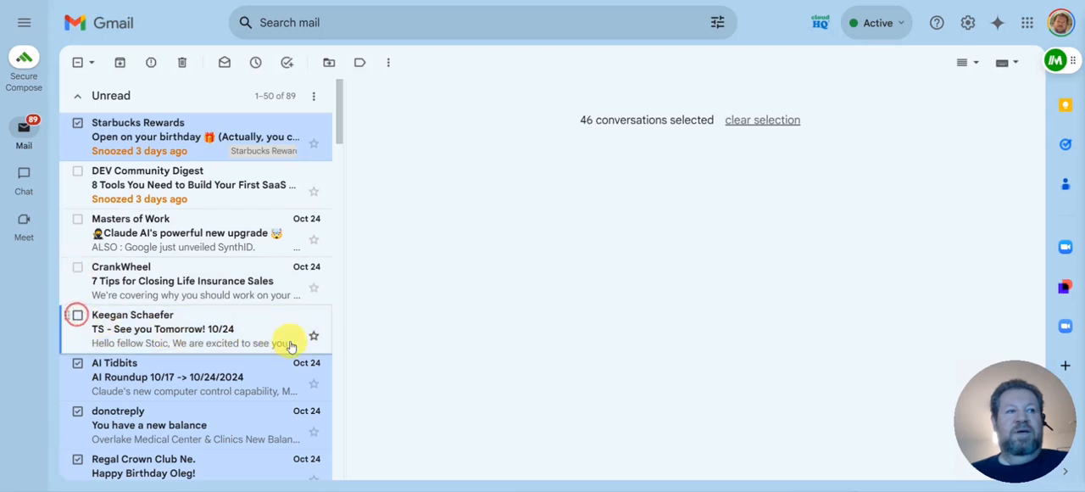
Exclude the AI Tidbits, "You have a new balance" and TOP 1% AI emails from the selection
scroll(289, 345, down, 2)
click(77, 222)
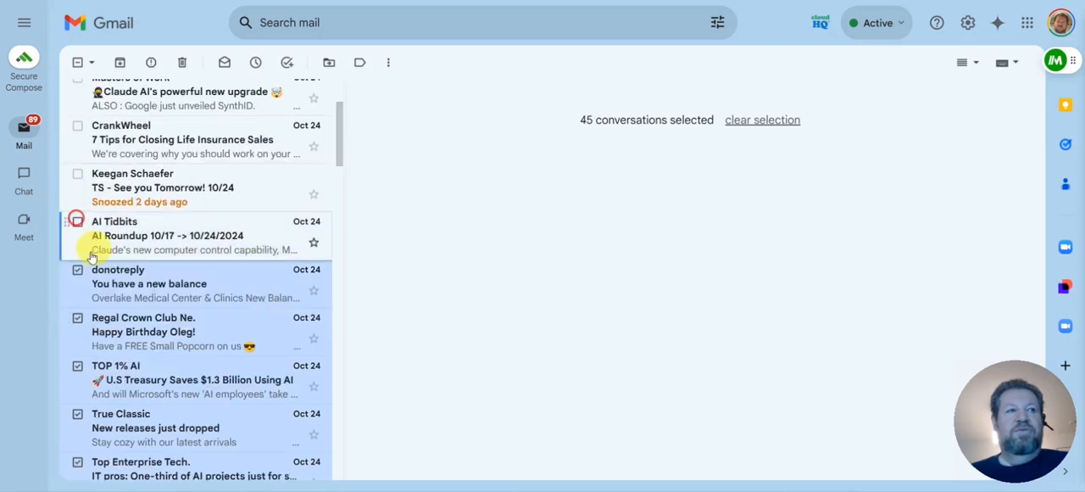
click(78, 269)
scroll(223, 338, down, 2)
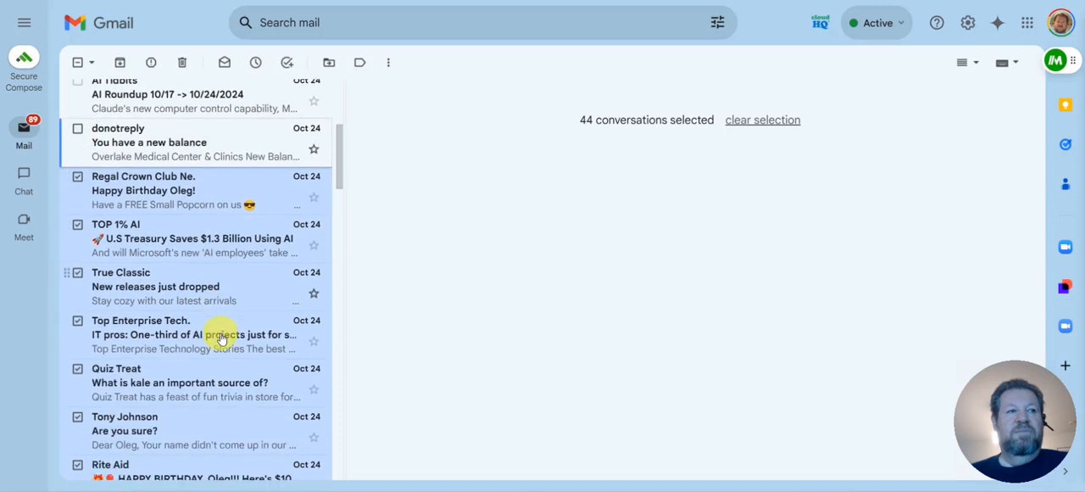
click(77, 224)
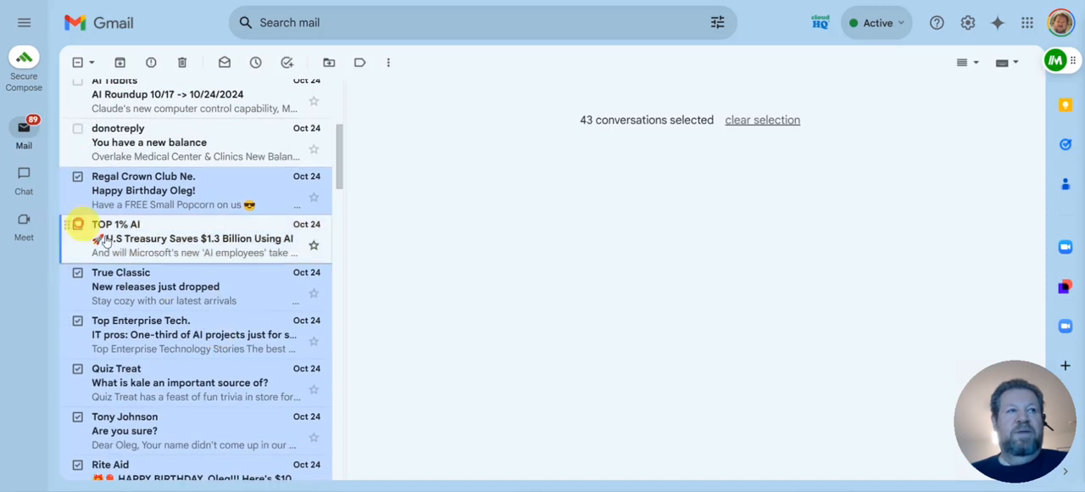
Exclude the TLDR AI, AI Vibes and first Descript emails from the selection
scroll(212, 301, down, 2)
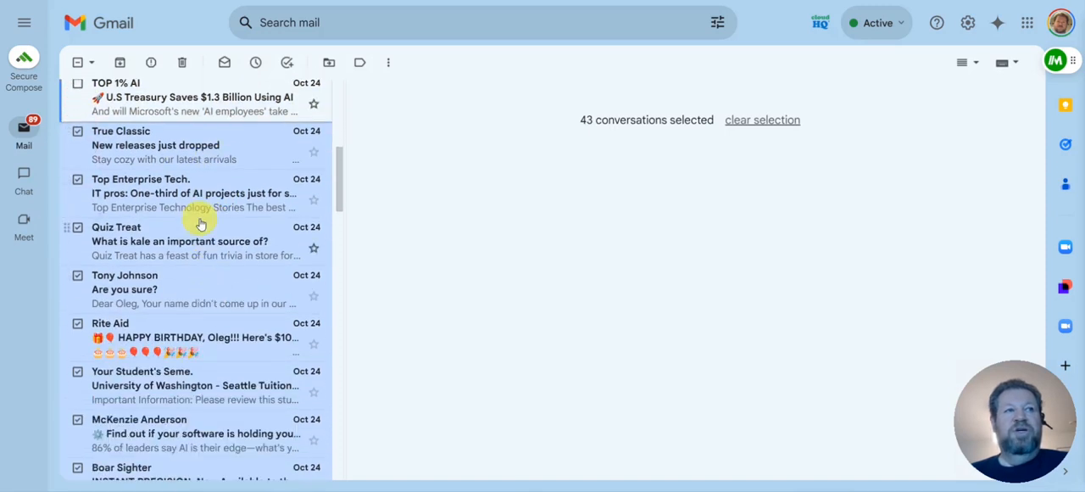
scroll(204, 274, down, 2)
scroll(187, 281, down, 1)
scroll(186, 285, down, 1)
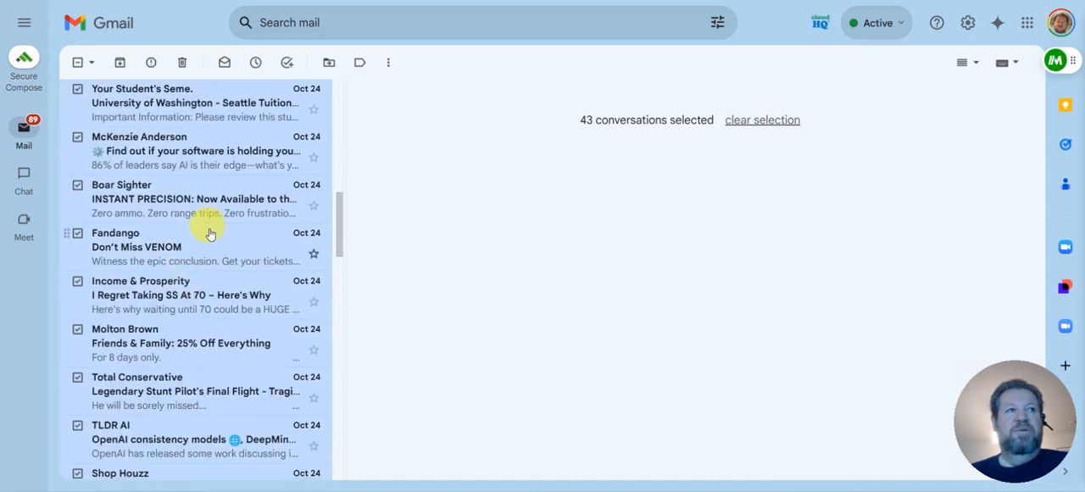
scroll(216, 246, down, 1)
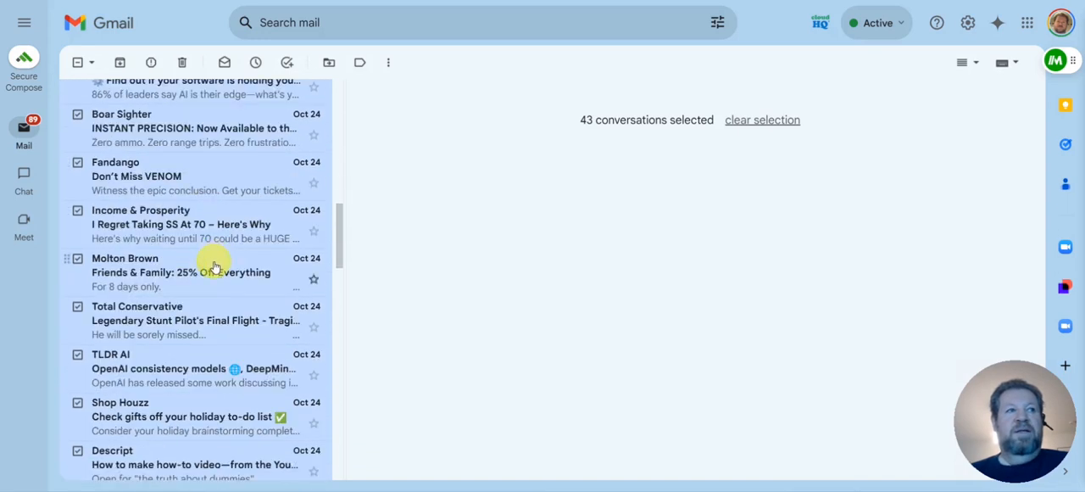
scroll(214, 268, down, 2)
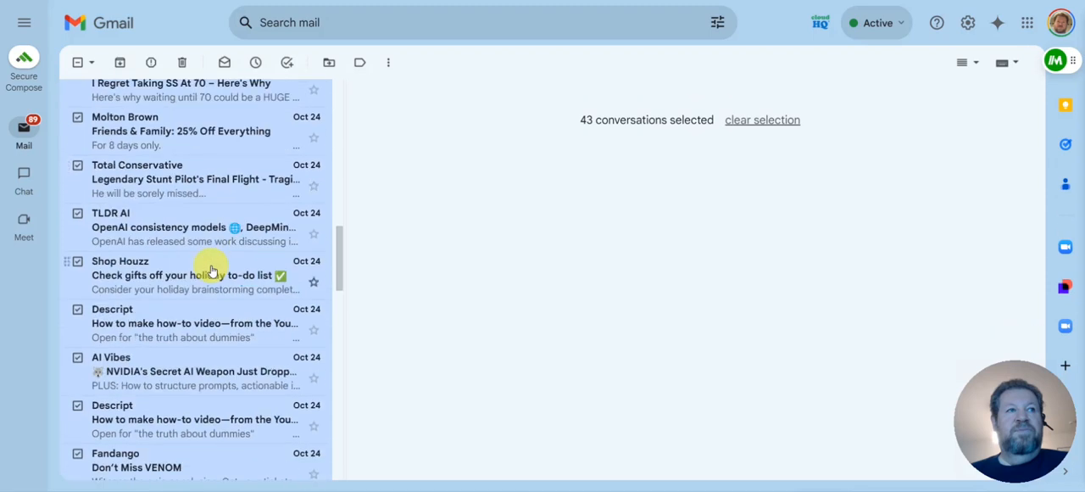
click(78, 213)
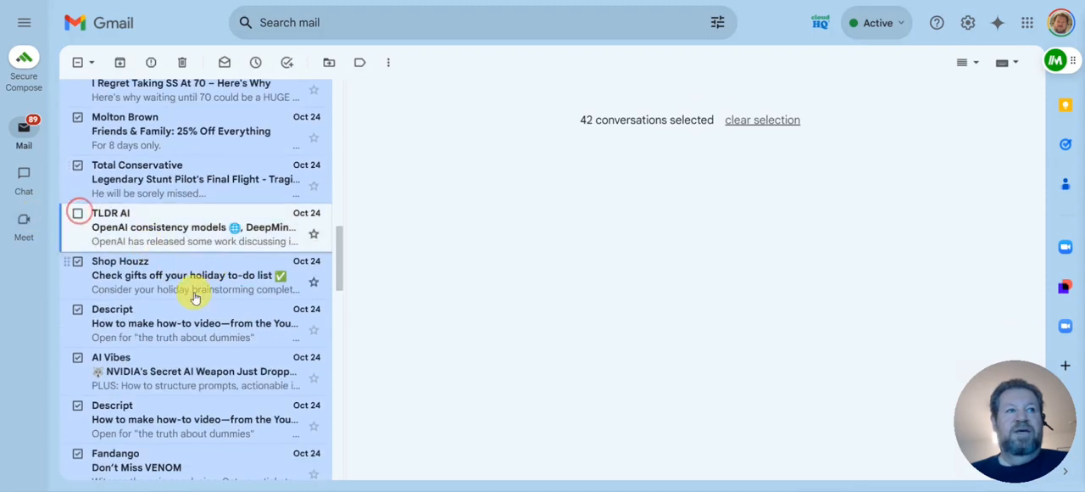
scroll(194, 296, down, 2)
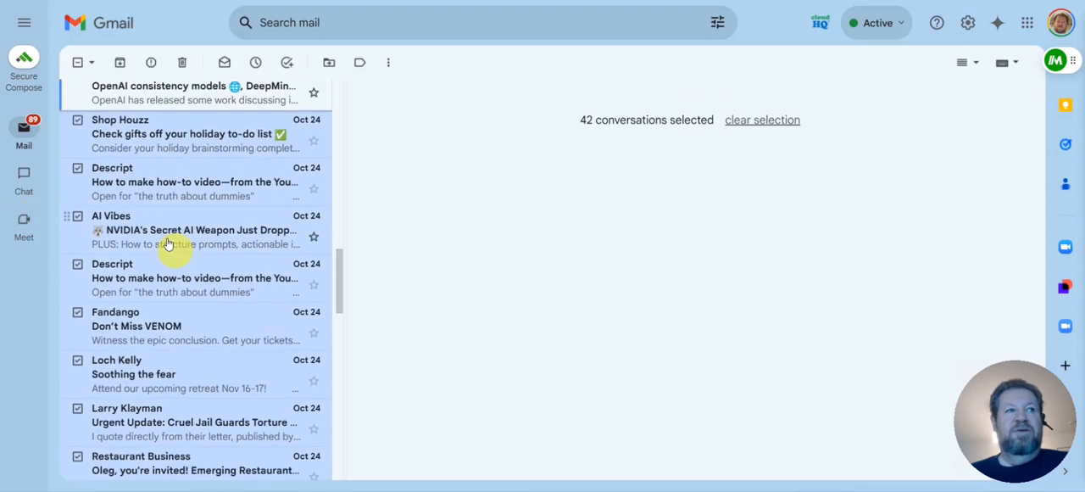
click(77, 217)
click(77, 167)
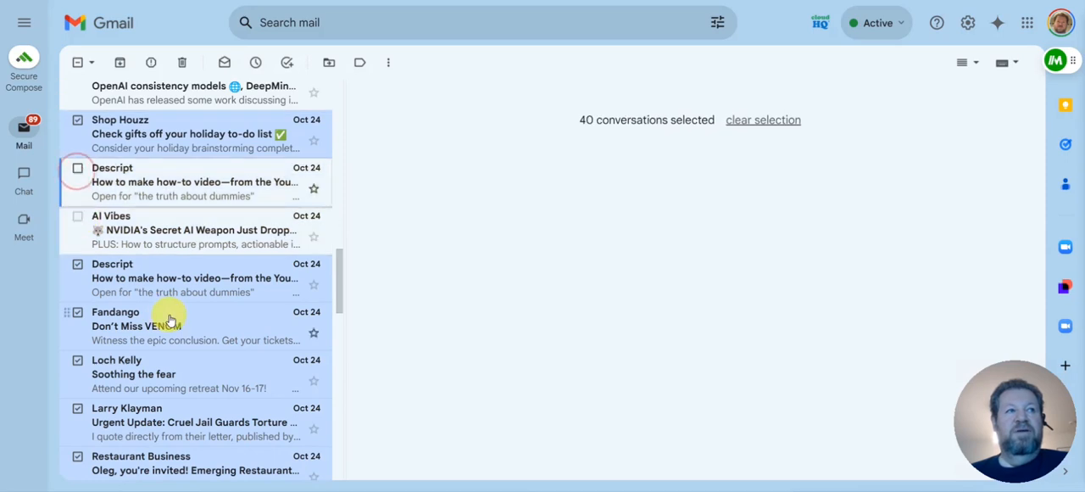
Exclude the SciTechDaily.com, Write With AI and City of Redmond emails from the selection
scroll(169, 320, down, 3)
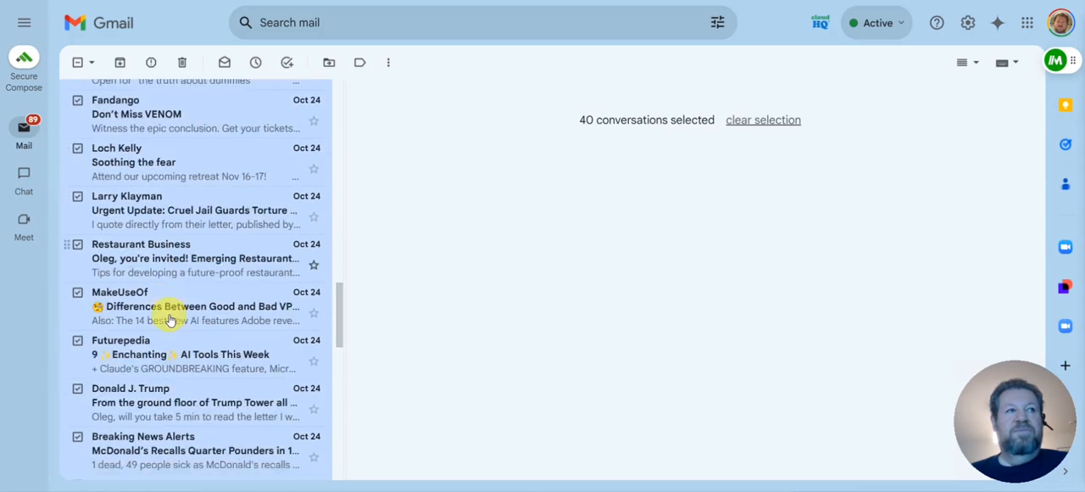
scroll(169, 319, down, 3)
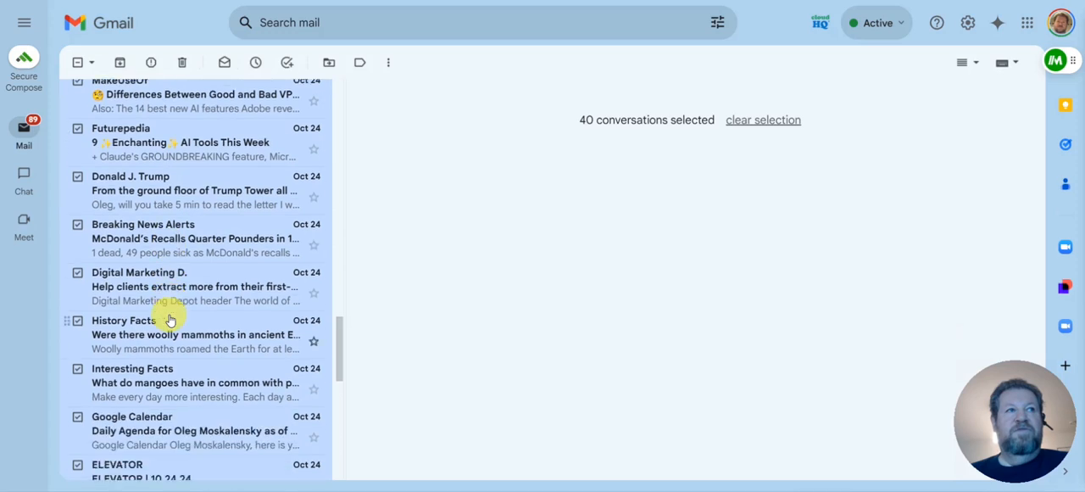
scroll(169, 319, down, 3)
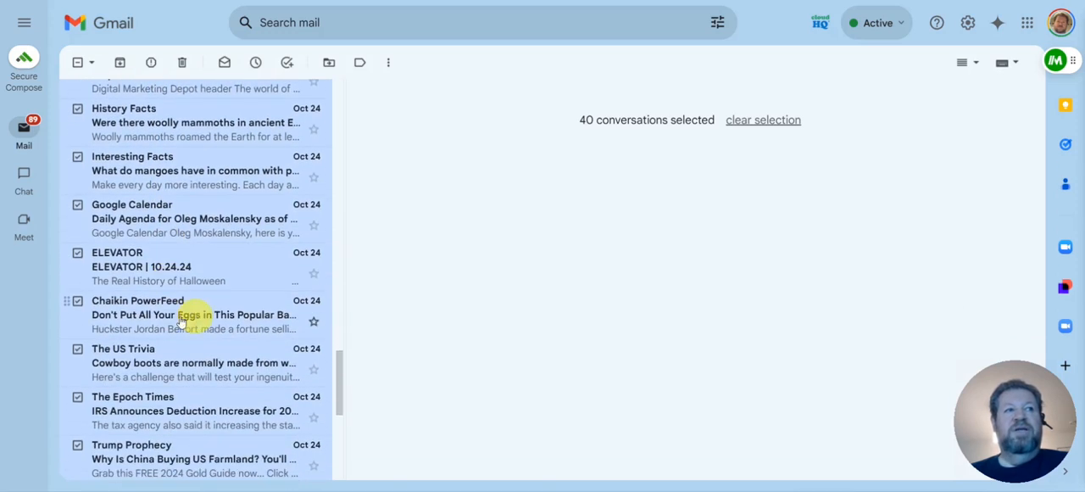
scroll(180, 320, down, 2)
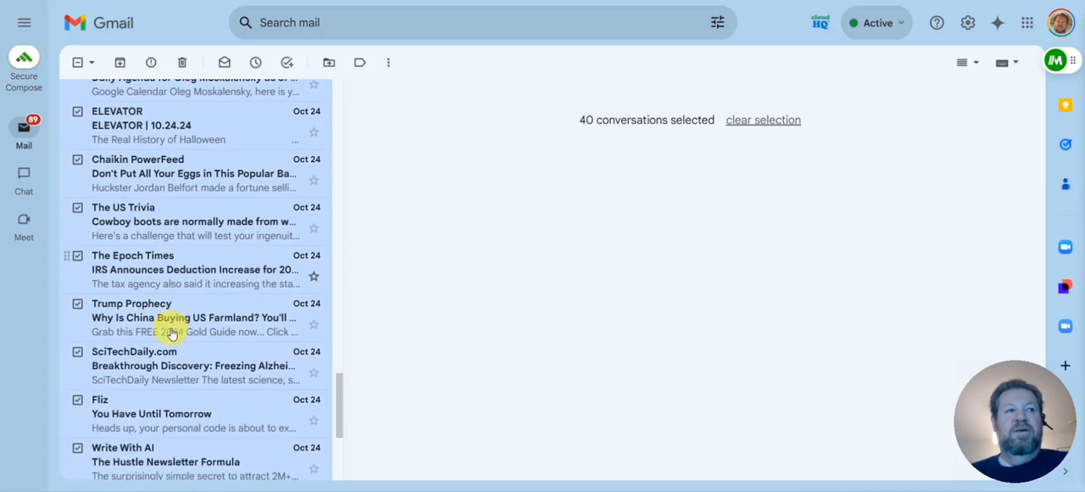
scroll(241, 356, down, 2)
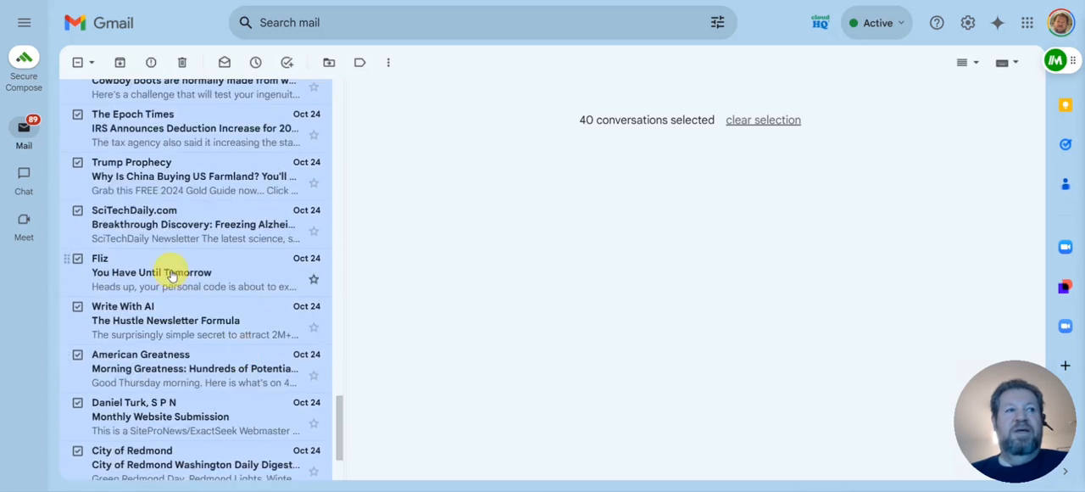
click(78, 210)
scroll(254, 307, down, 2)
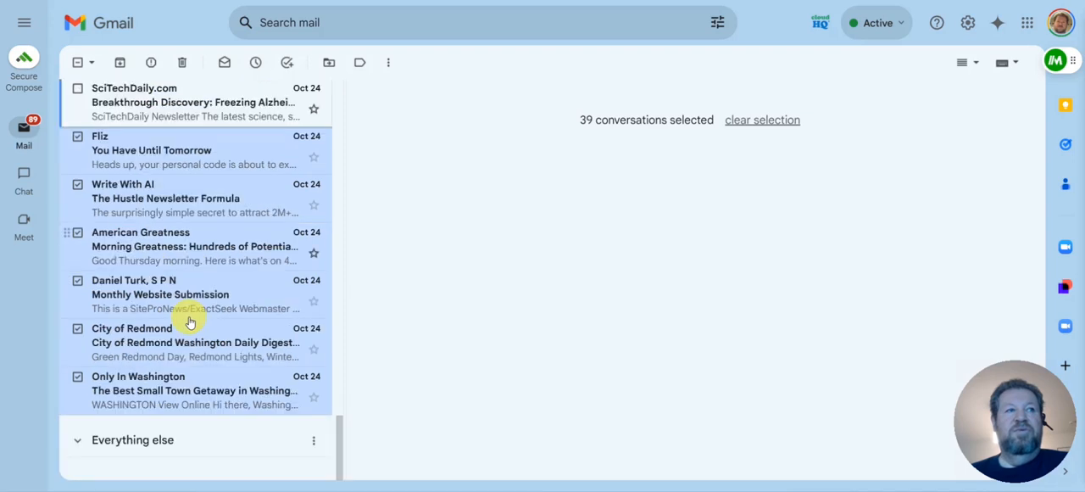
click(77, 185)
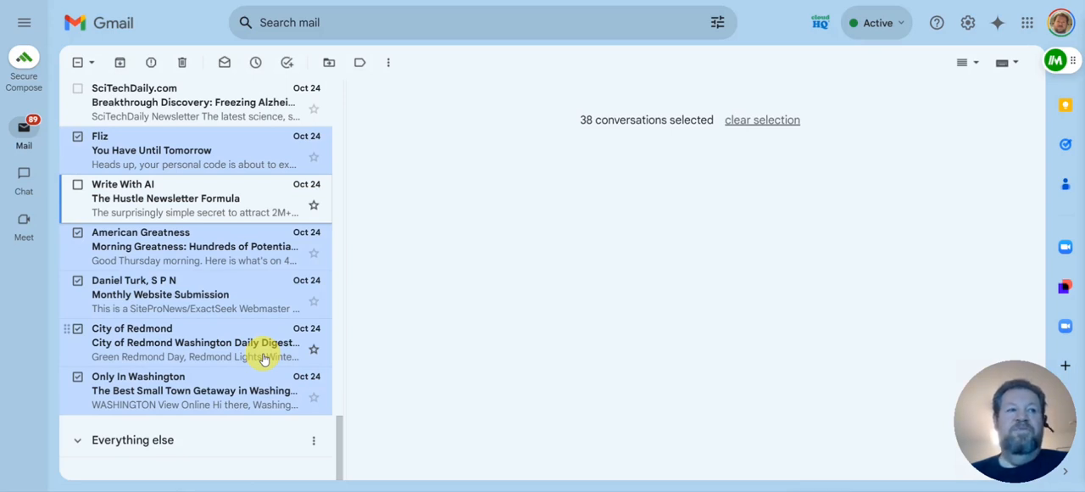
click(77, 328)
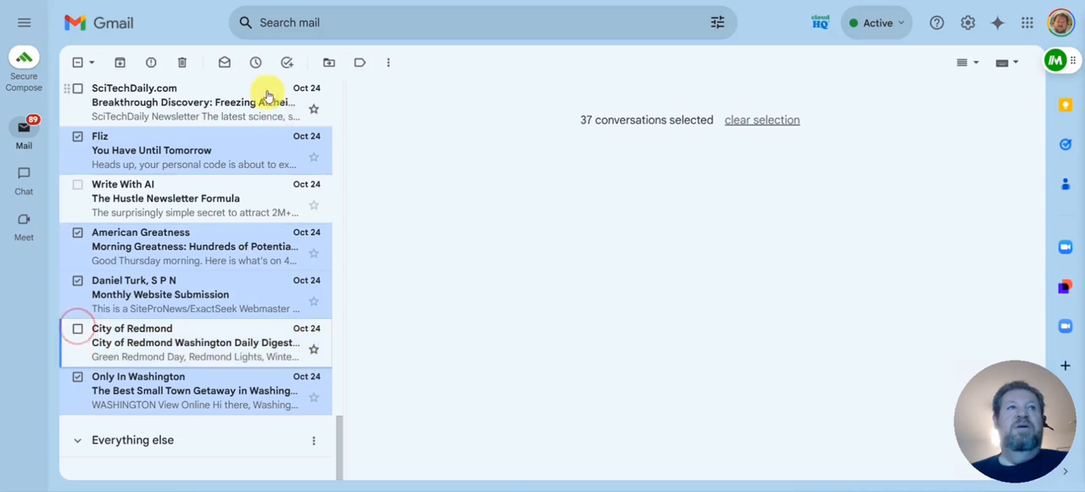
Snooze the selected conversations until the last used time, Fri, Oct 25, 10:00 AM, and clear the remaining selection
click(255, 62)
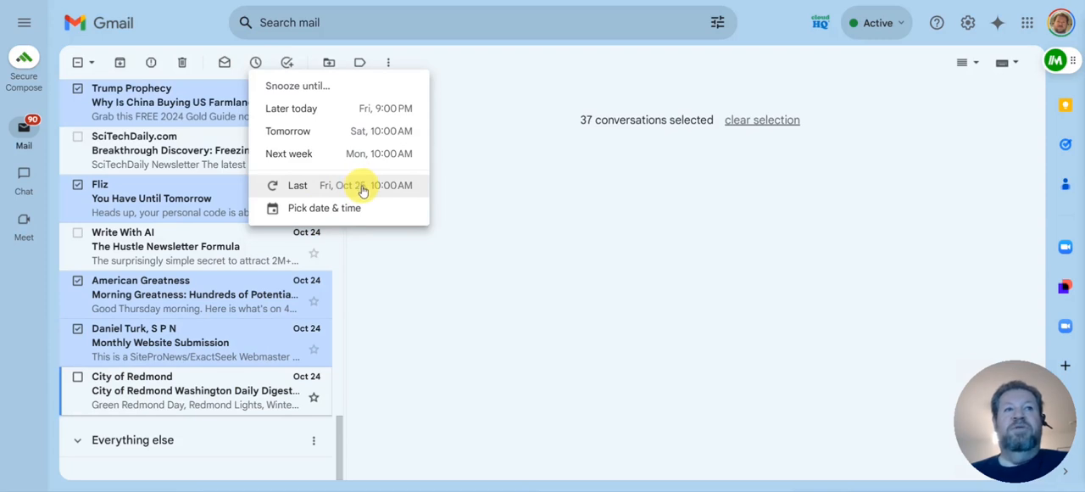
click(364, 192)
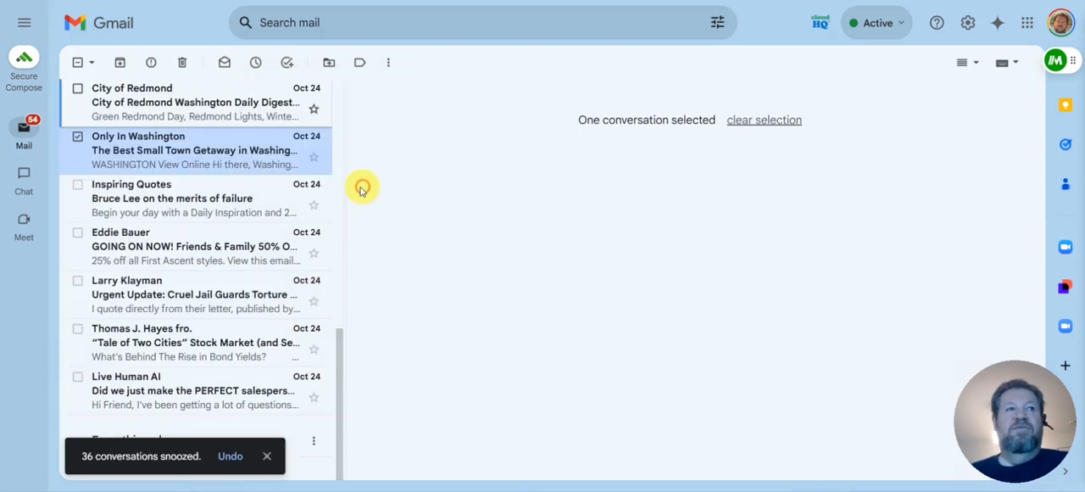
scroll(254, 221, up, 10)
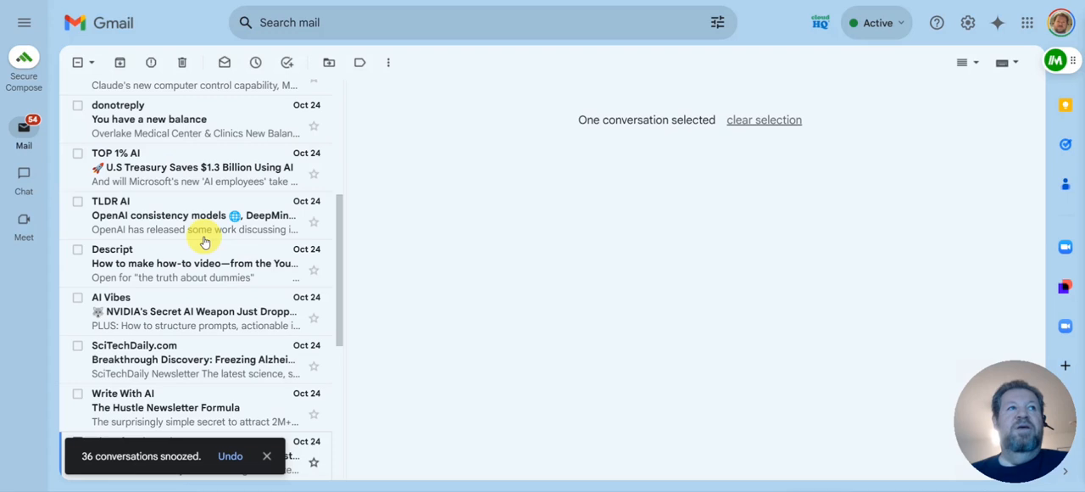
click(76, 62)
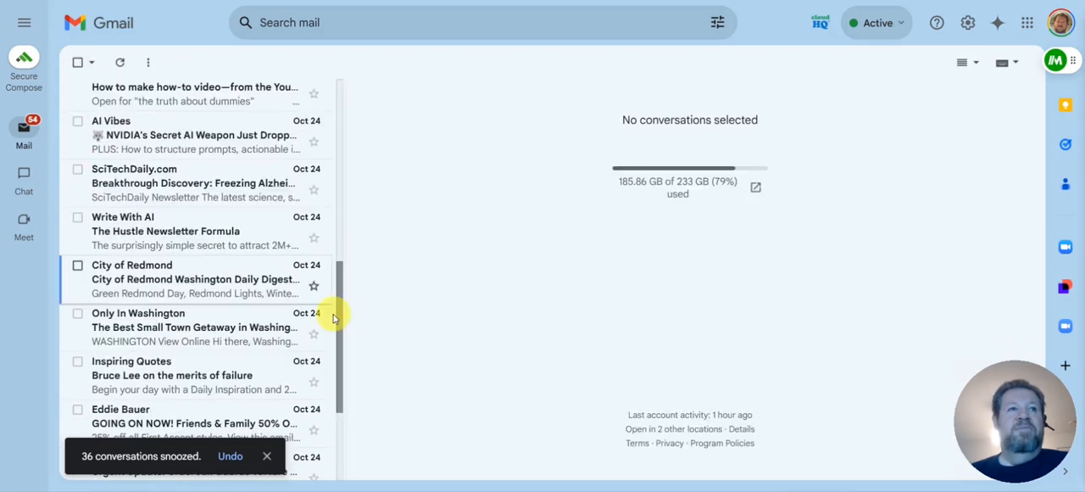
drag(343, 307, 330, 41)
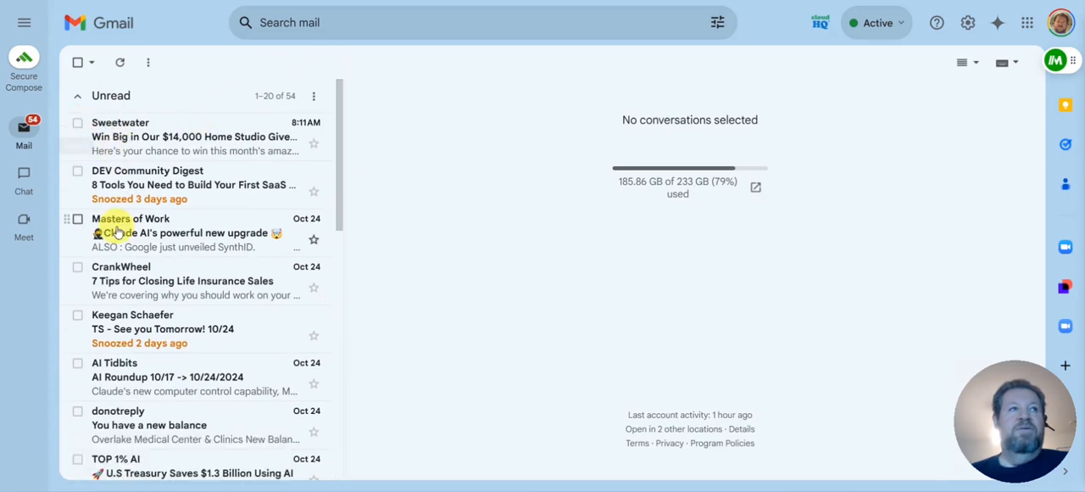
Snooze the consecutive emails from DEV Community Digest through City of Redmond until the last used time, Fri, Oct 25, 10:00 AM
click(77, 173)
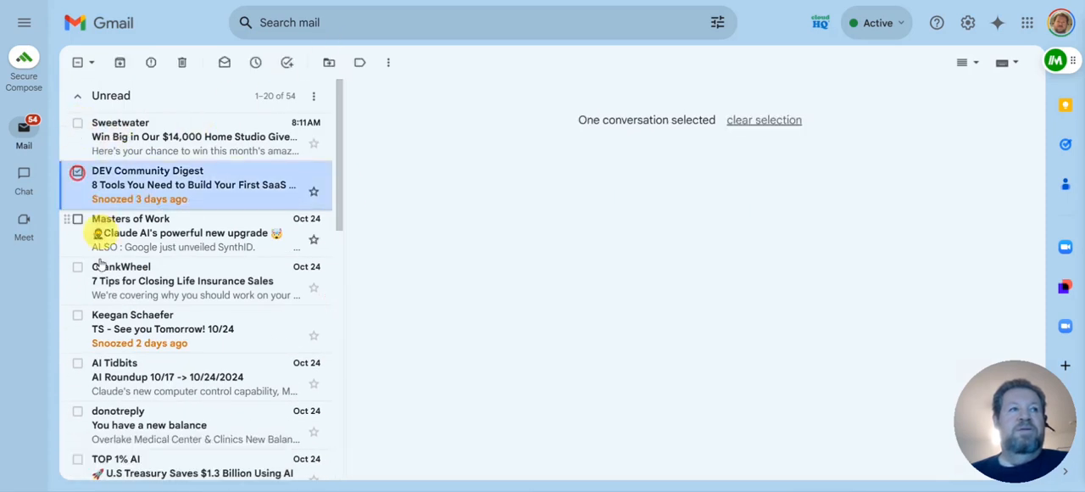
scroll(100, 264, down, 5)
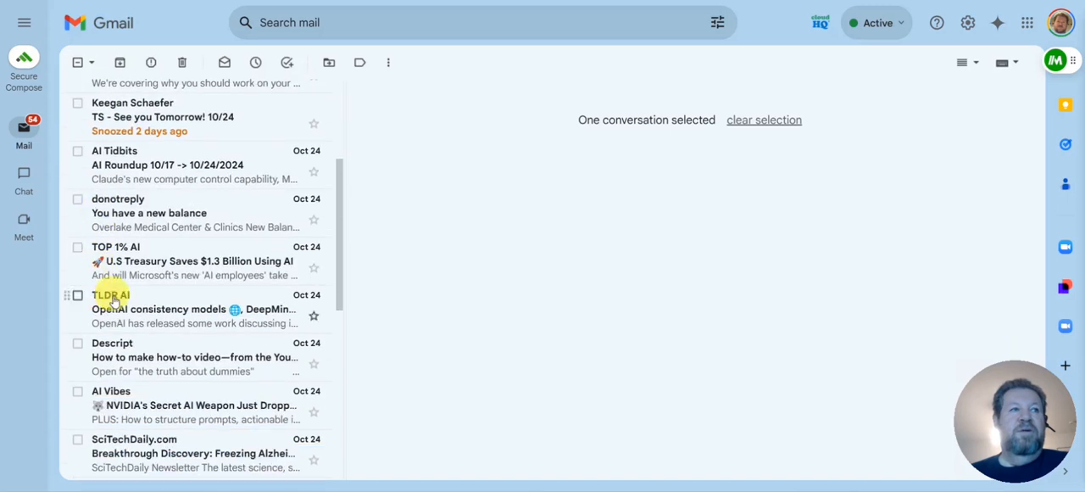
scroll(81, 386, down, 3)
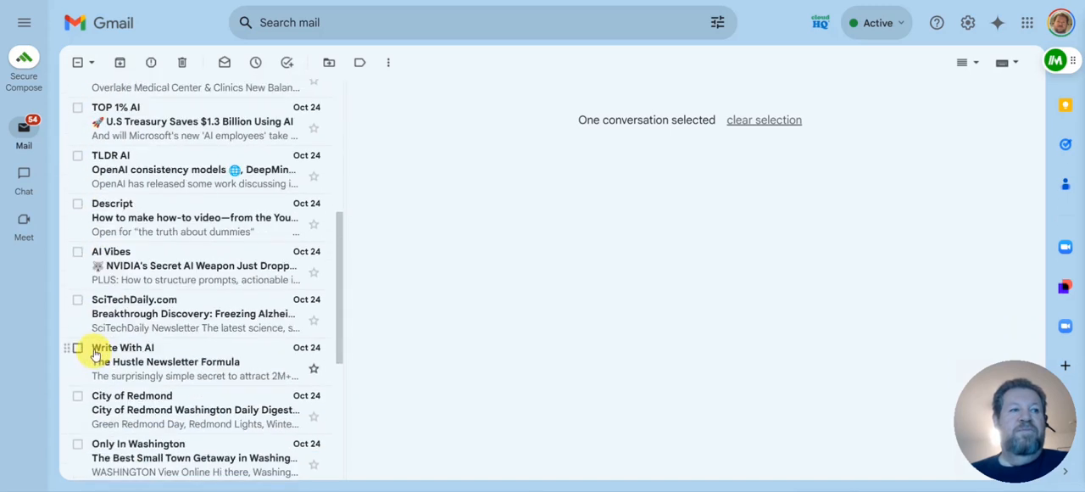
scroll(82, 306, down, 2)
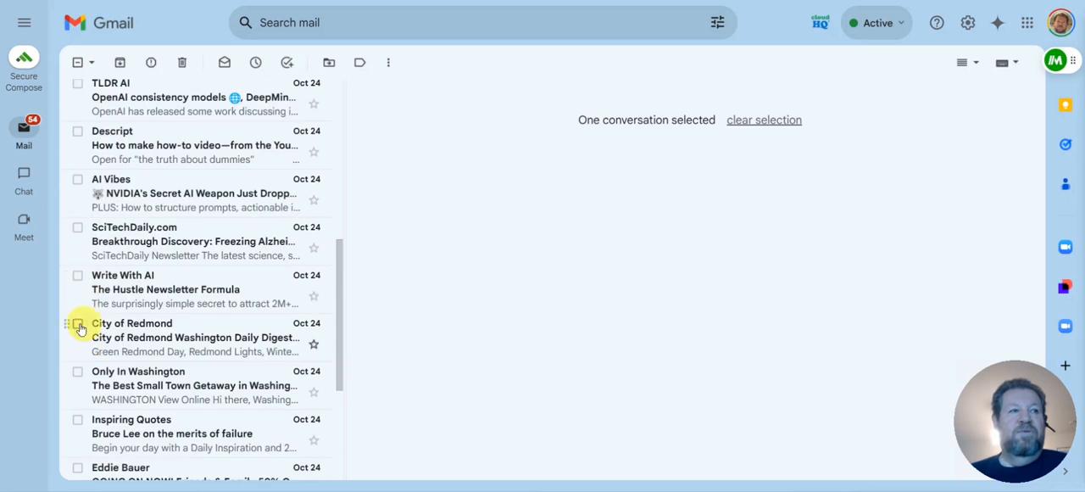
shift+click(78, 325)
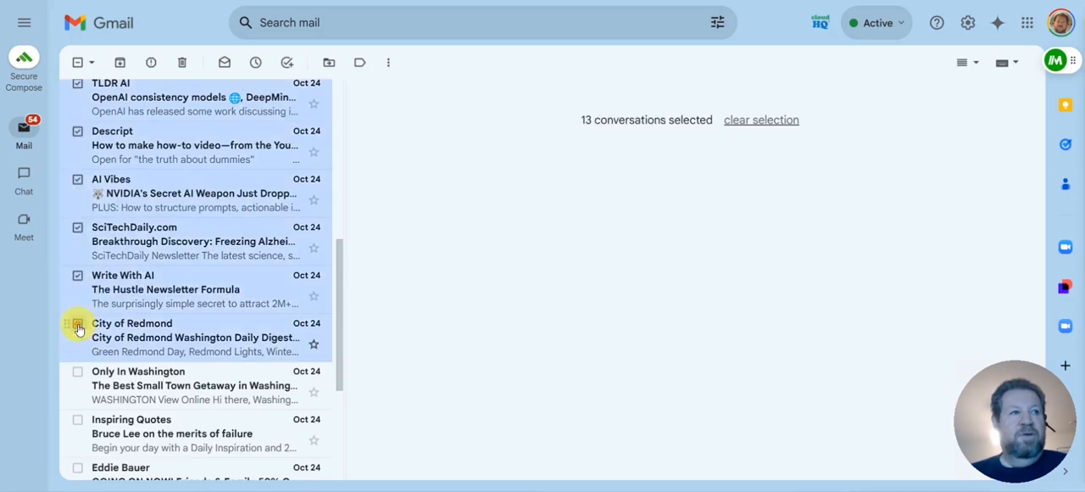
click(255, 68)
click(322, 185)
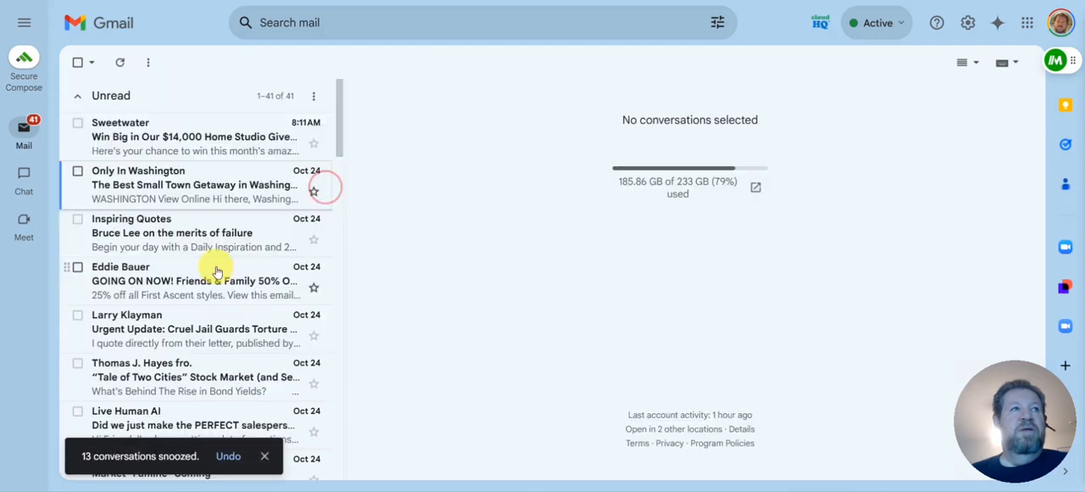
Select all the unread conversations, then deselect The Rundown AI email
click(77, 61)
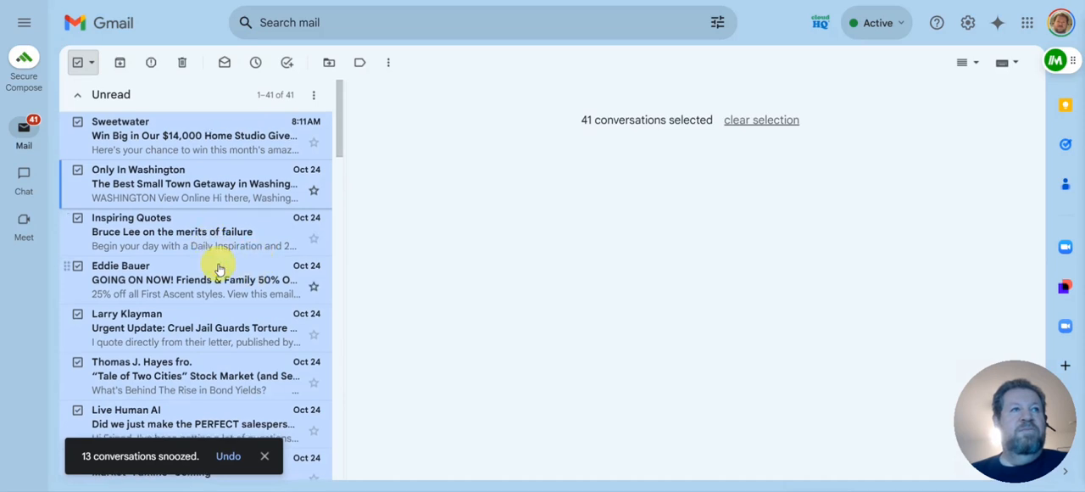
scroll(218, 268, down, 5)
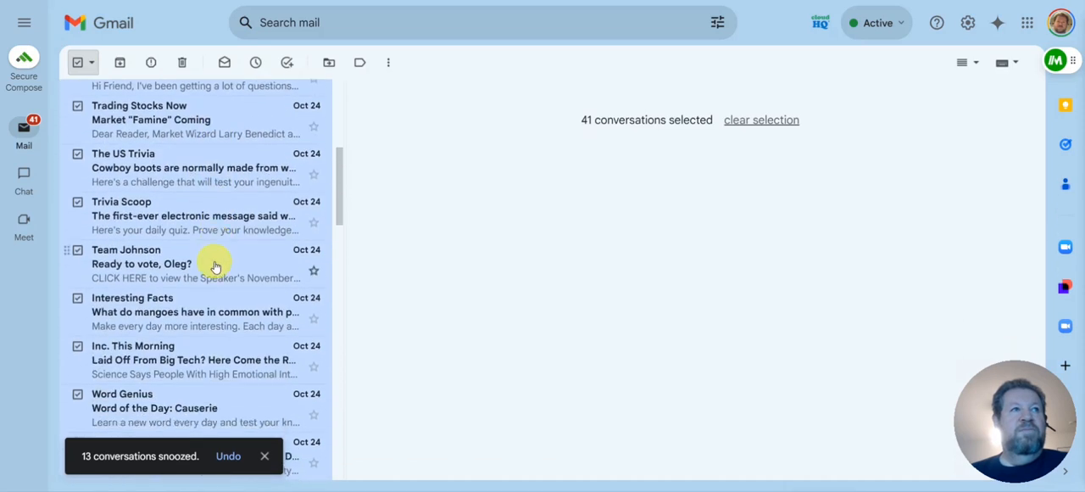
scroll(215, 267, down, 1)
scroll(214, 265, down, 2)
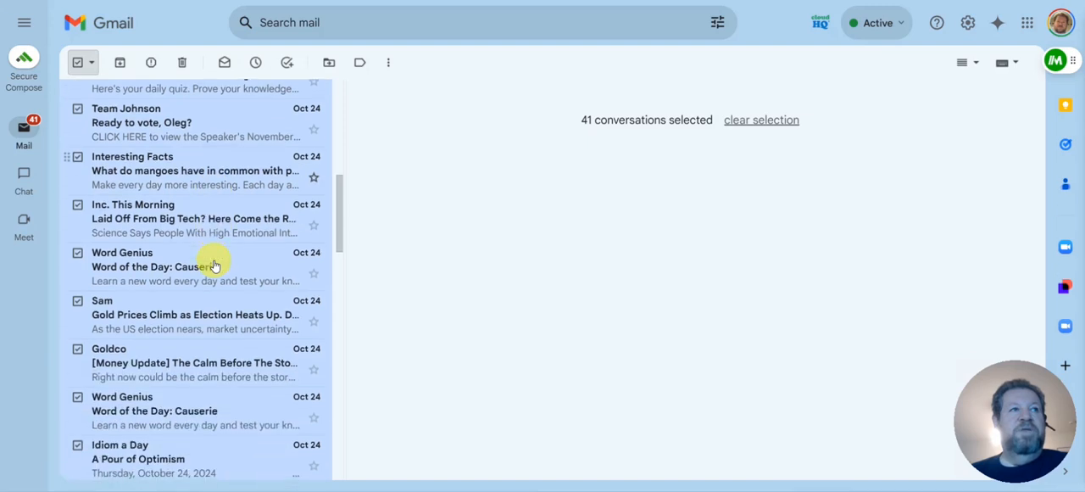
scroll(215, 266, down, 1)
scroll(216, 268, down, 1)
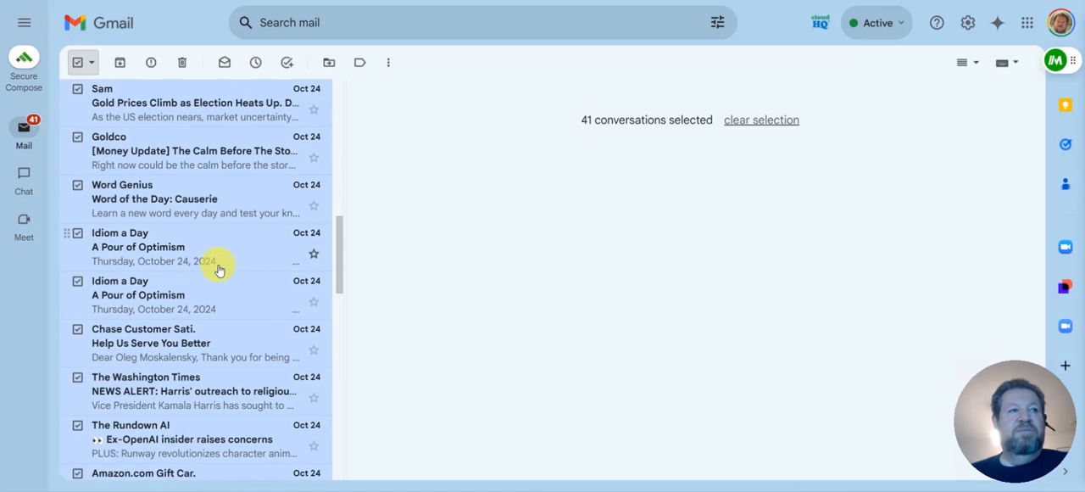
scroll(217, 269, down, 1)
scroll(222, 271, down, 1)
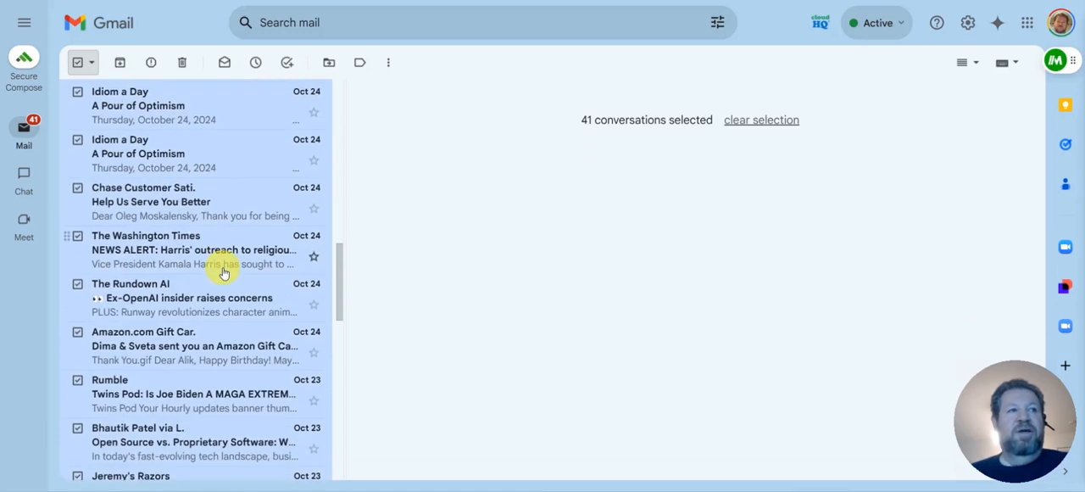
scroll(223, 271, down, 1)
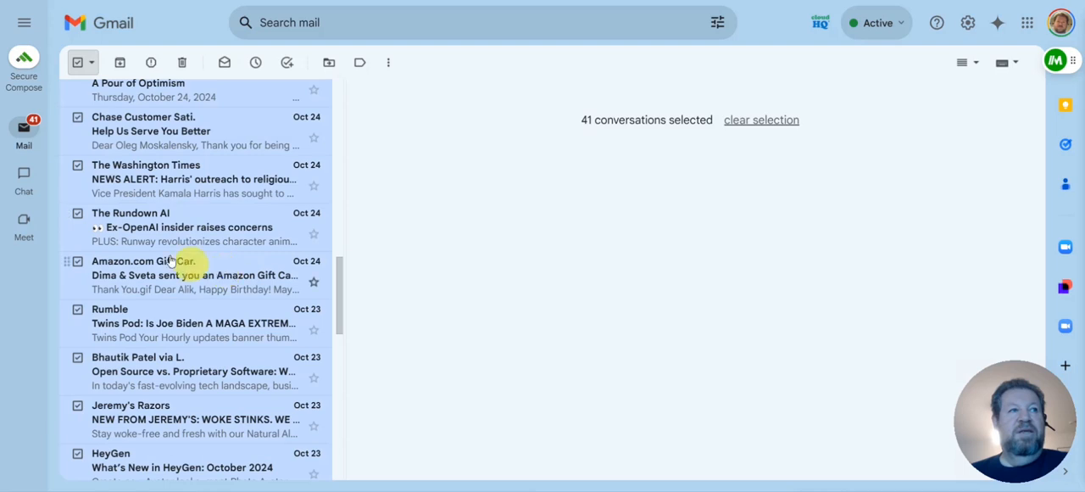
click(78, 217)
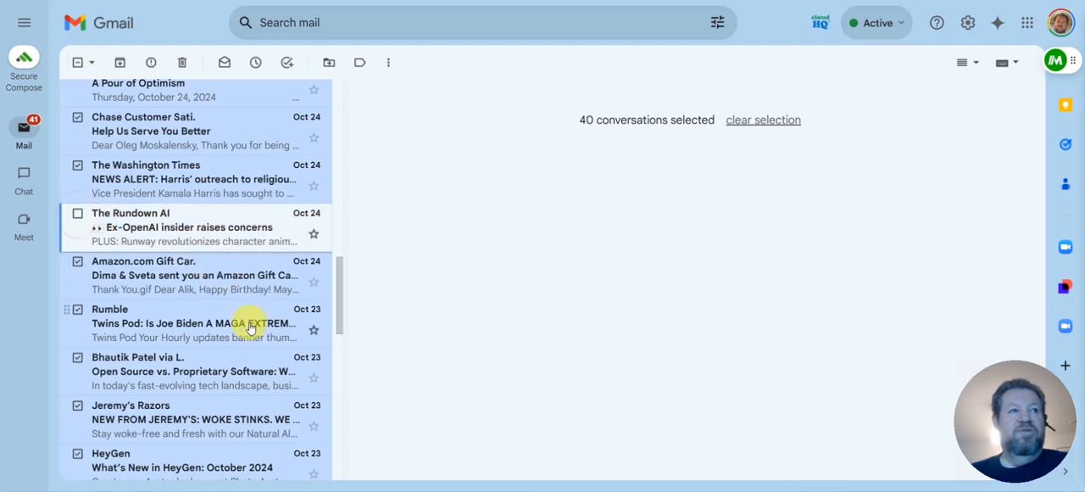
scroll(249, 322, down, 1)
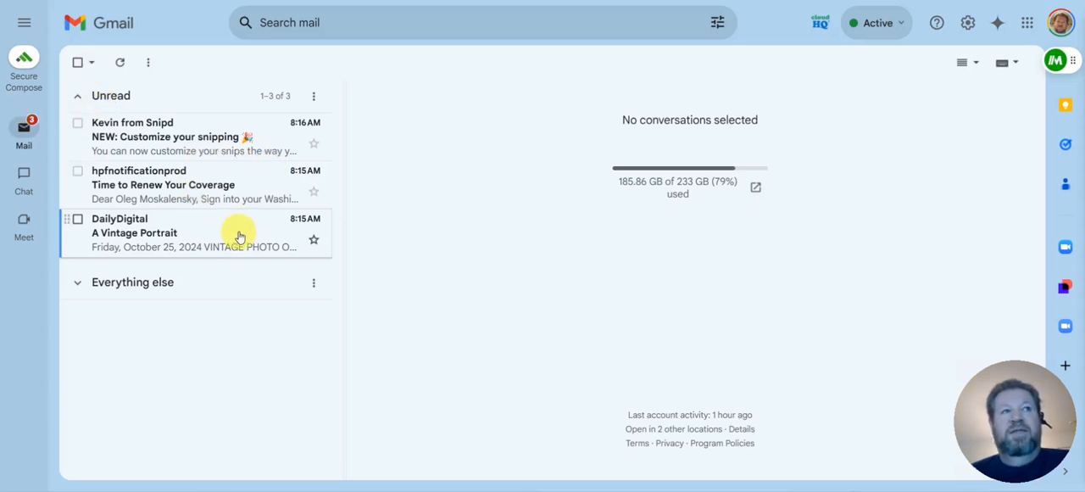
Expand the Everything else section and open its first email, "Re: Happy Birthday!"
click(169, 283)
scroll(309, 314, down, 4)
scroll(181, 213, up, 2)
click(198, 182)
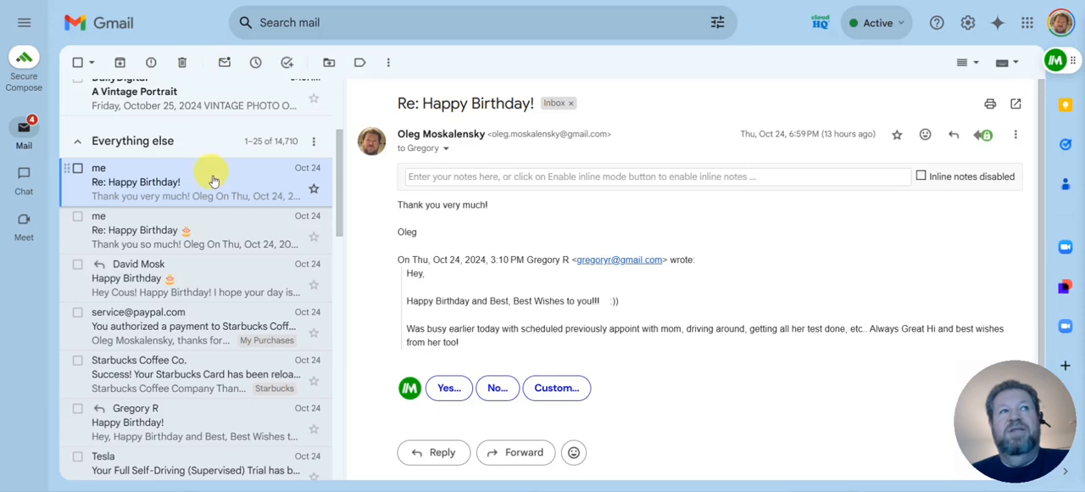
Collapse the Everything else section and show the inbox type options in the quick settings
click(157, 141)
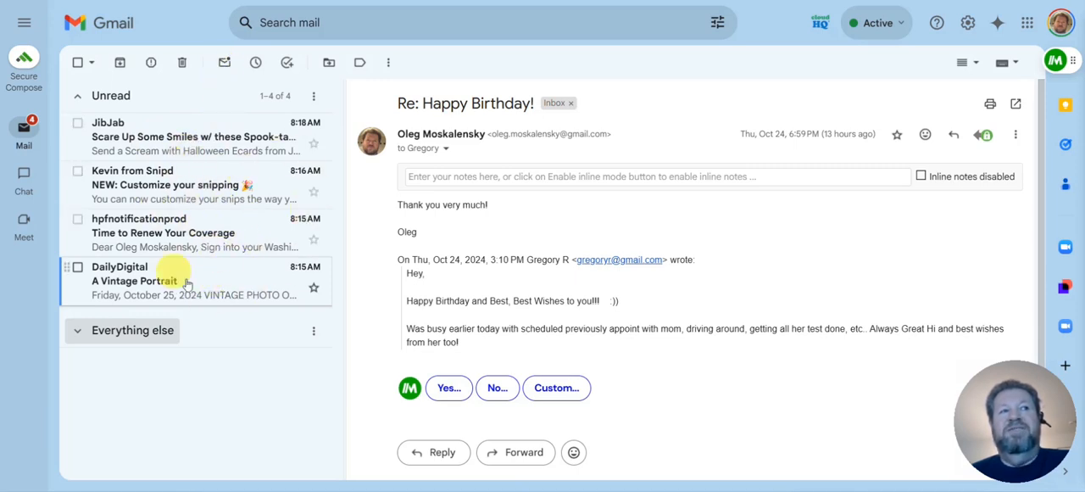
click(964, 23)
scroll(937, 280, down, 6)
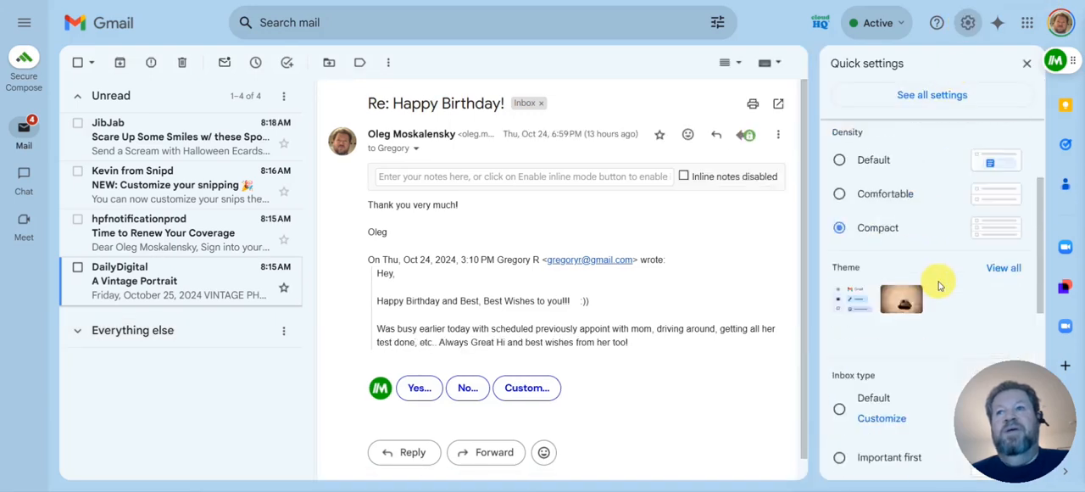
scroll(932, 246, up, 4)
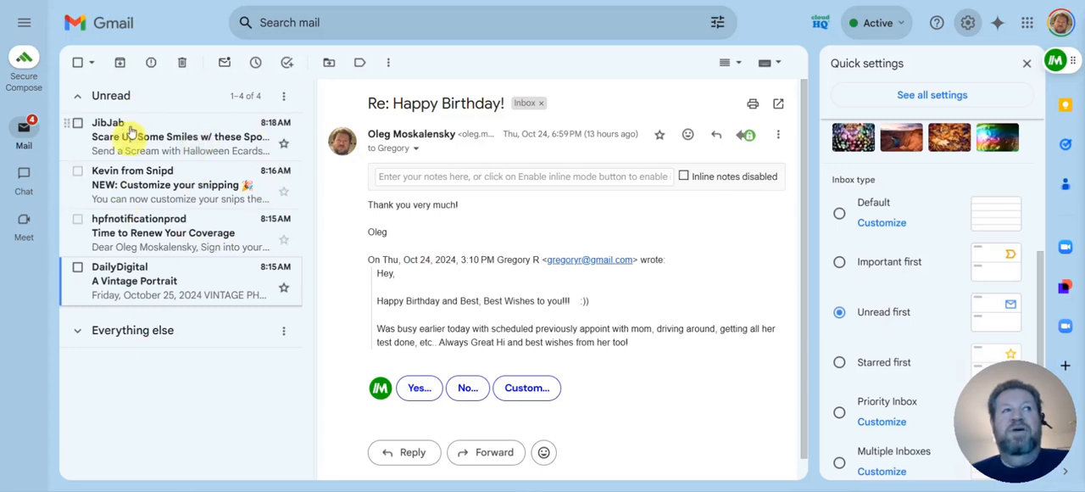
Expand the Everything else section below the unread emails and collapse it again
click(194, 333)
click(153, 333)
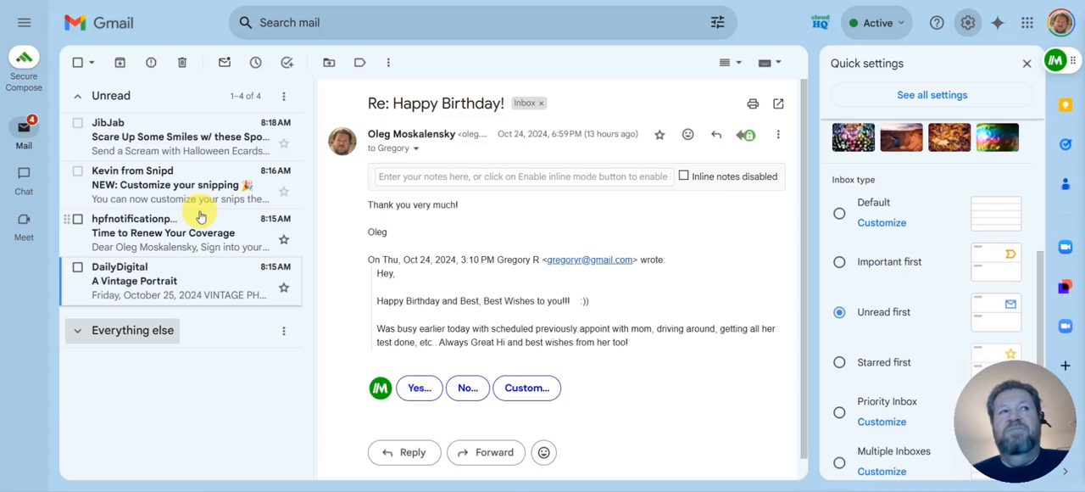
Open the JibJab Halloween ecard email, mark it as read, and reload the inbox to update the Unread section
click(198, 141)
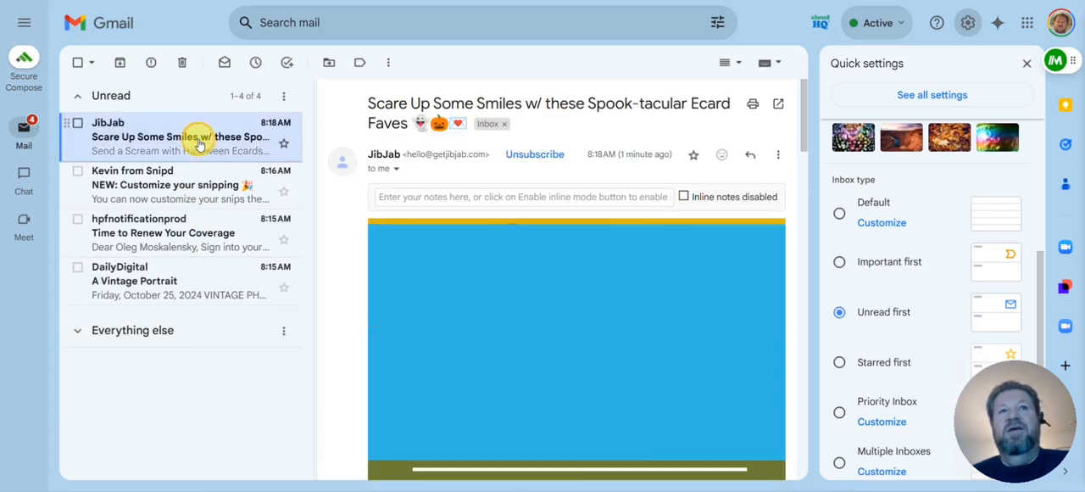
click(226, 63)
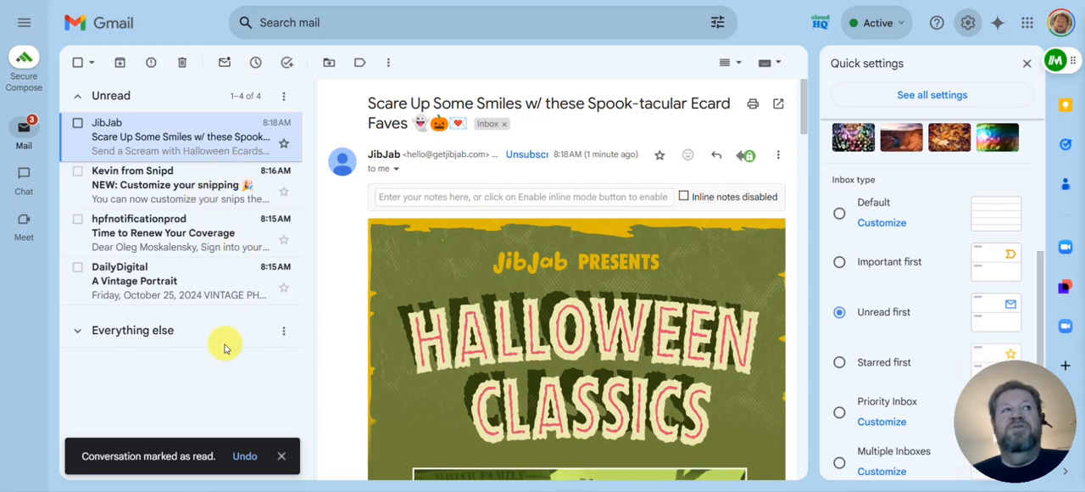
click(30, 129)
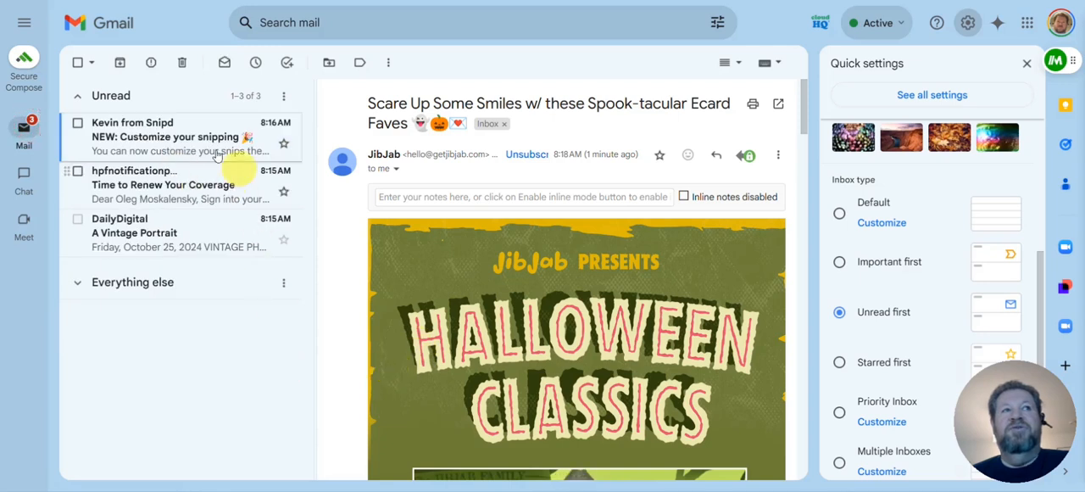